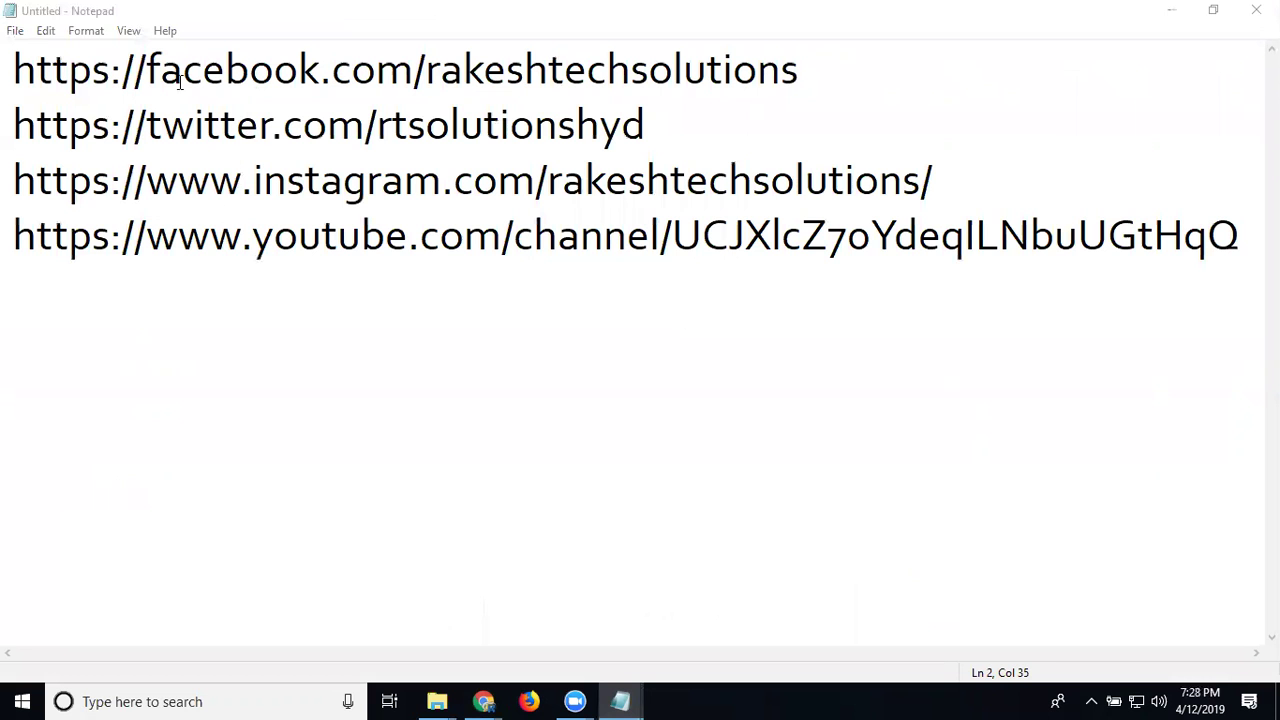
# - Minimize Notepad, which holds the four social profile URLs, to reveal the dmcompanybgl site in Chrome
pyautogui.click(1170, 10)
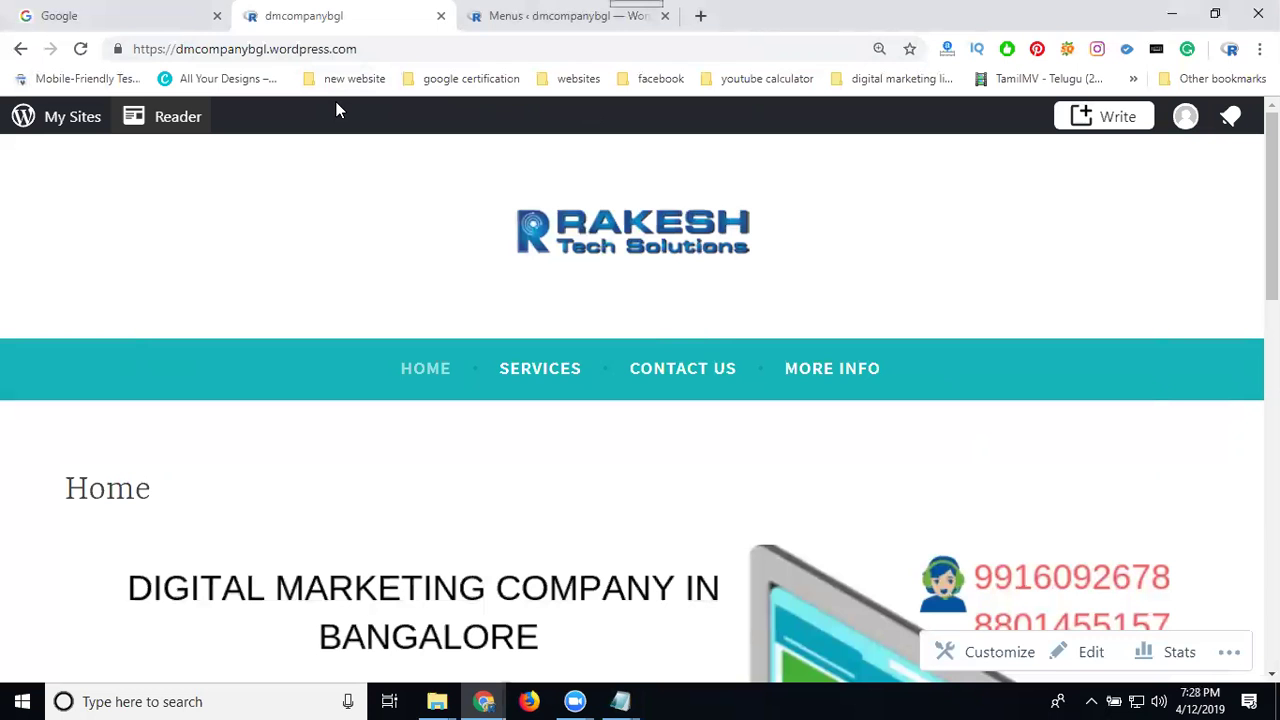
# - From the Menus admin page, go to Appearance > Customize to open the site Customizer
pyautogui.click(514, 17)
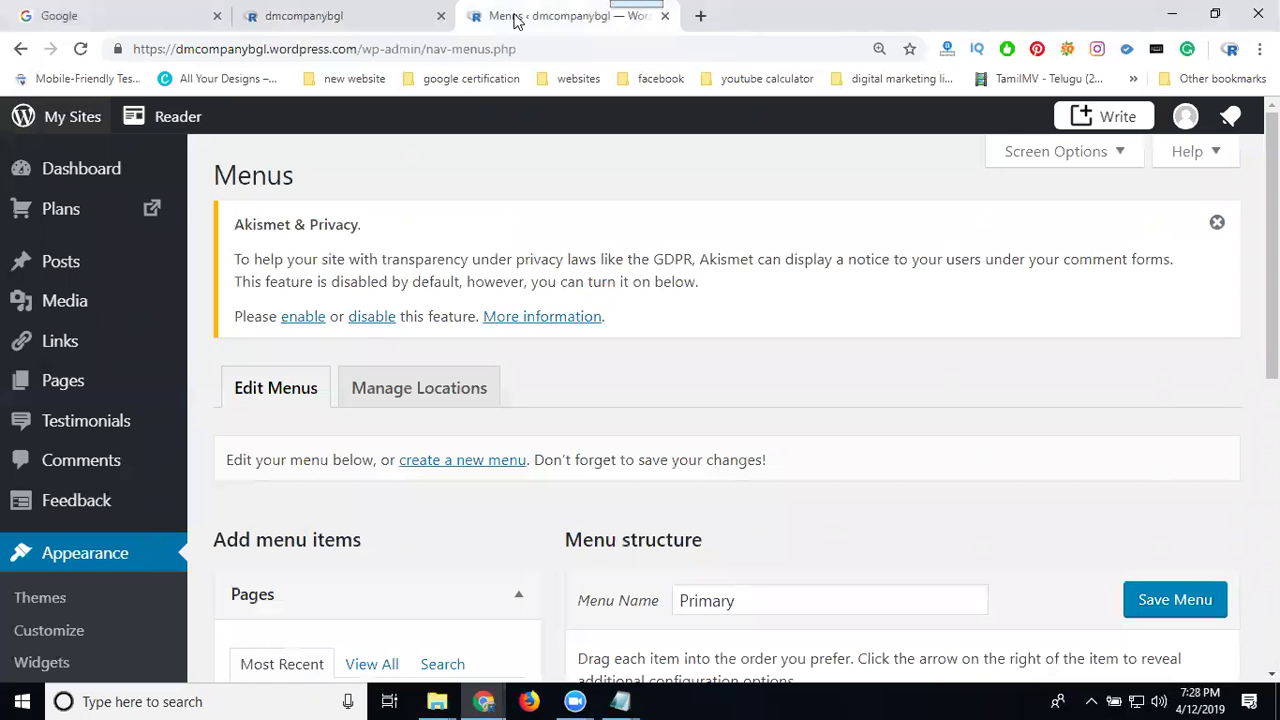
pyautogui.scroll(-3, 60, 300)
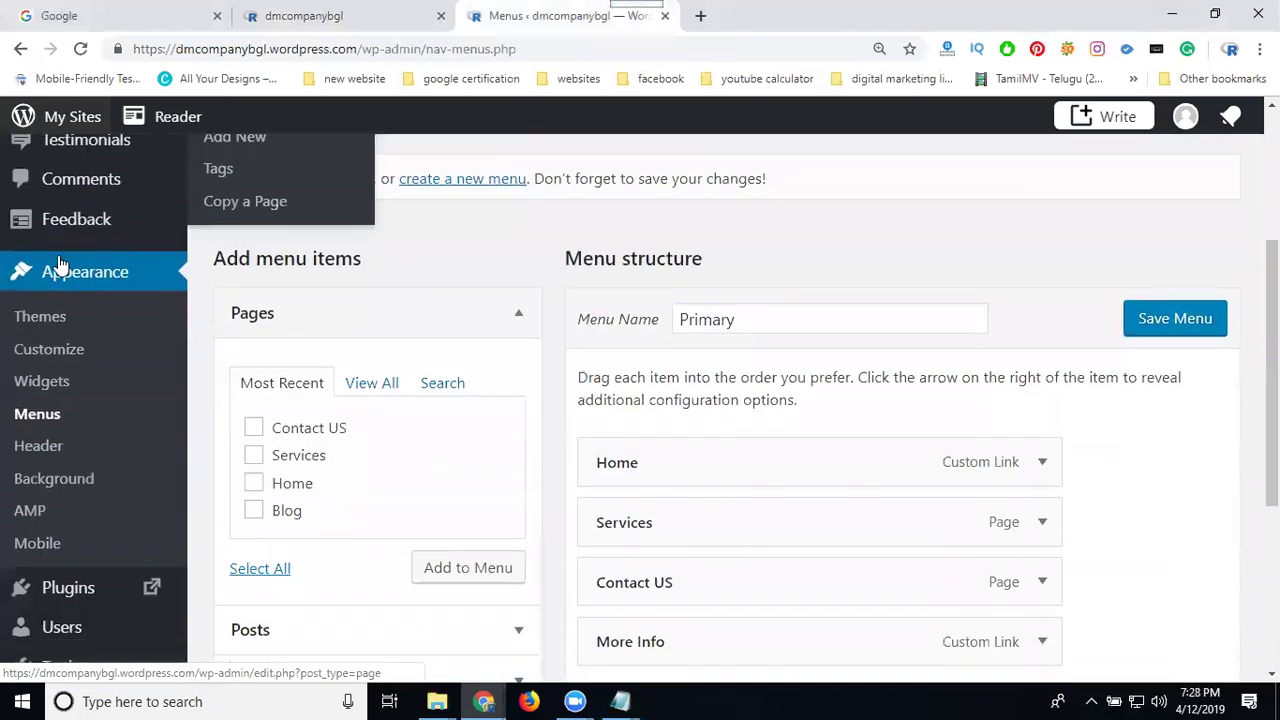
pyautogui.click(68, 352)
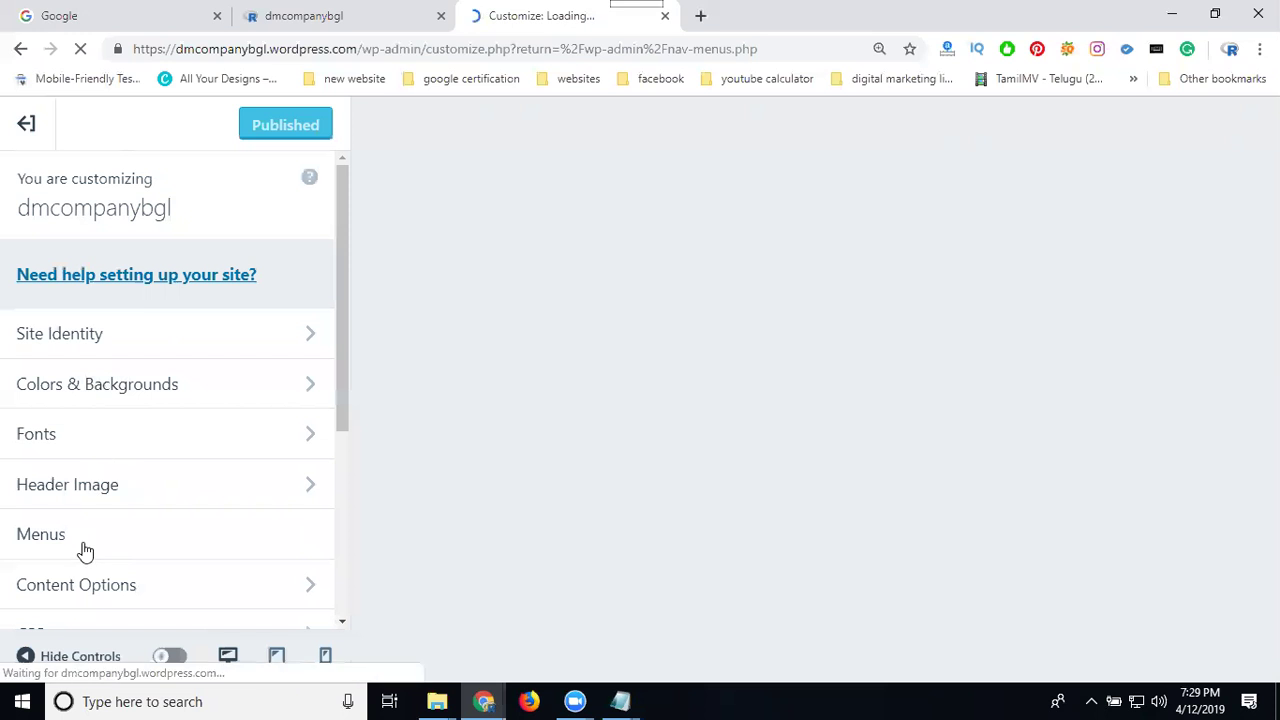
# - Create a menu named 'Social Menu' in Customizer Menus, tick the Social Menu location, and continue
pyautogui.click(85, 548)
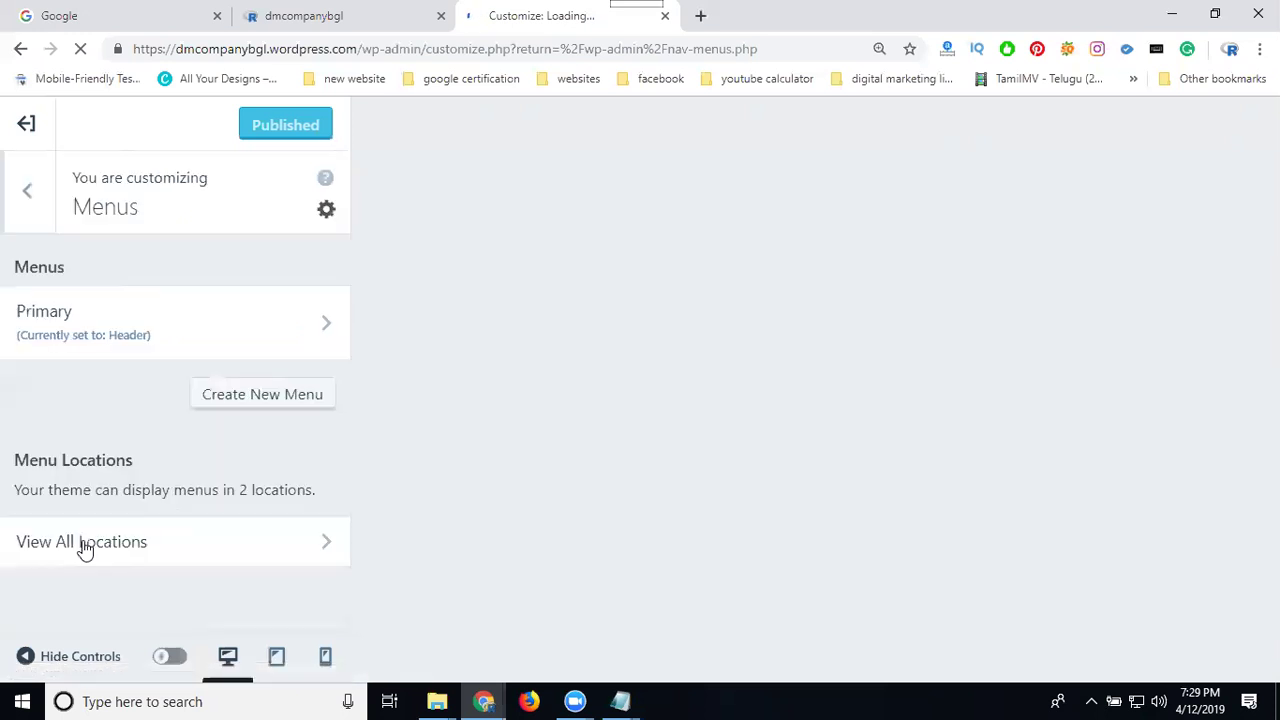
pyautogui.click(252, 396)
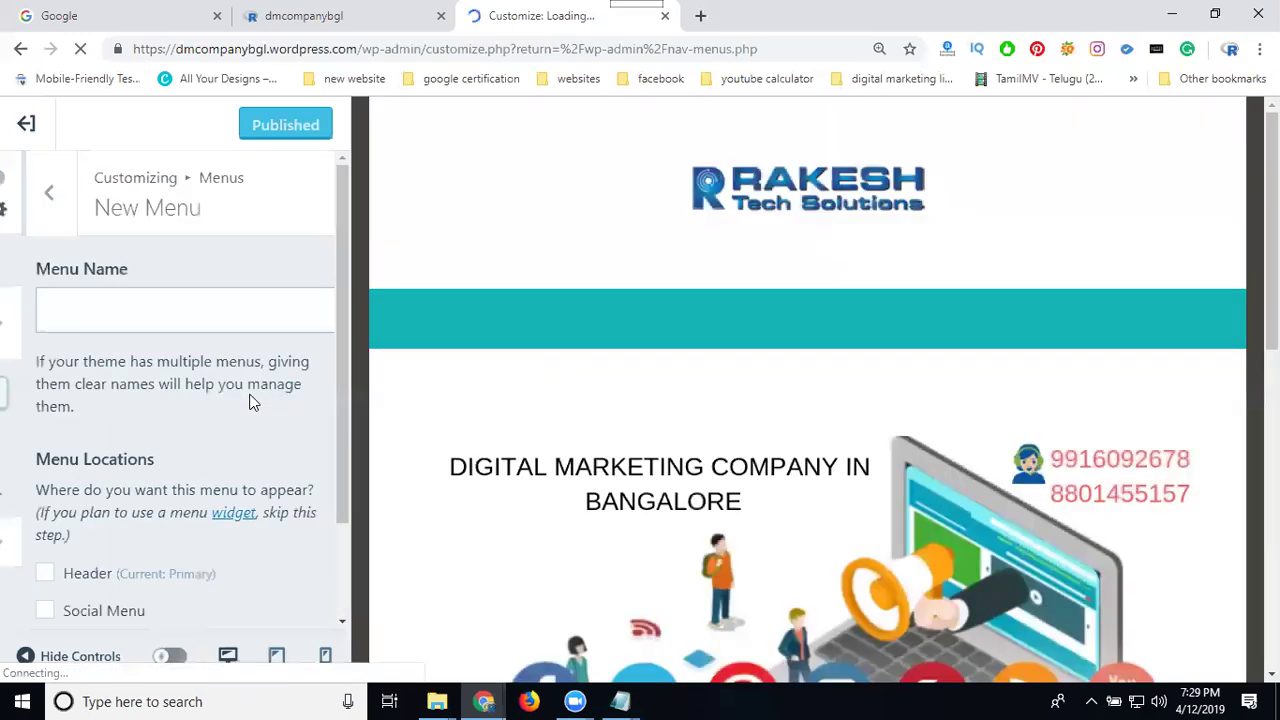
pyautogui.scroll(-1, 143, 437)
pyautogui.click(103, 202)
pyautogui.write('Socia')
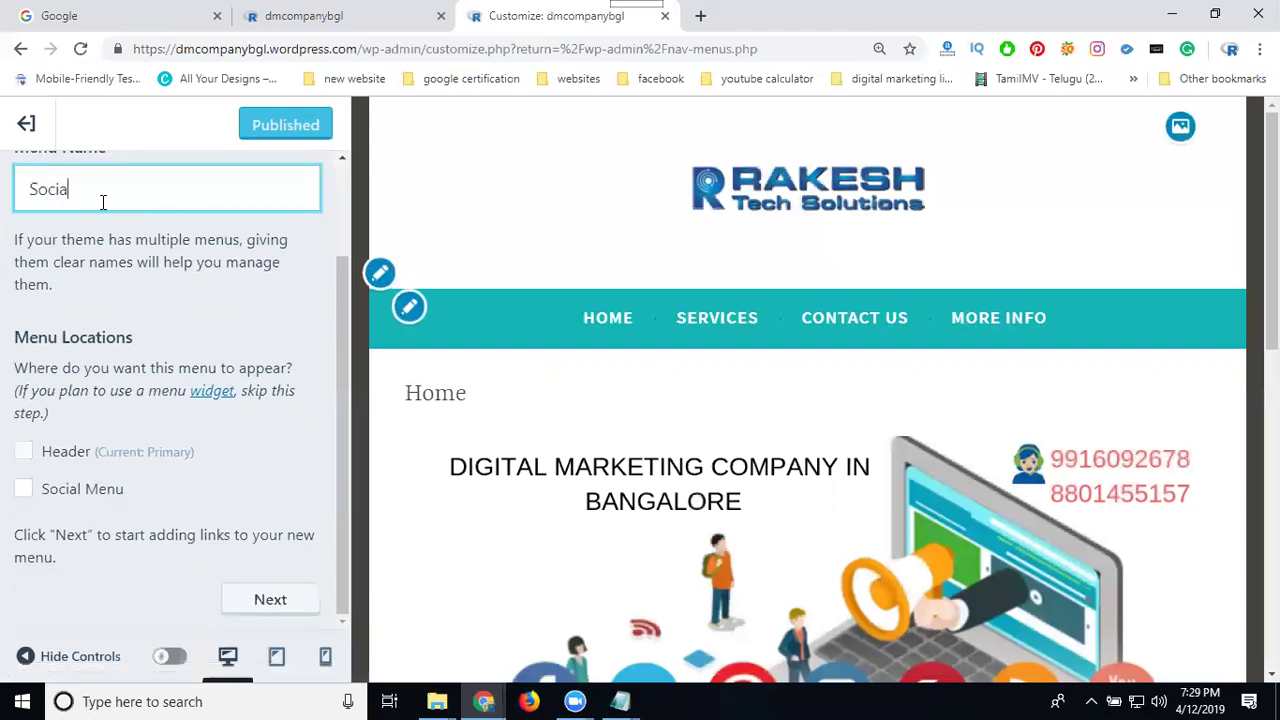
pyautogui.write('l Menu')
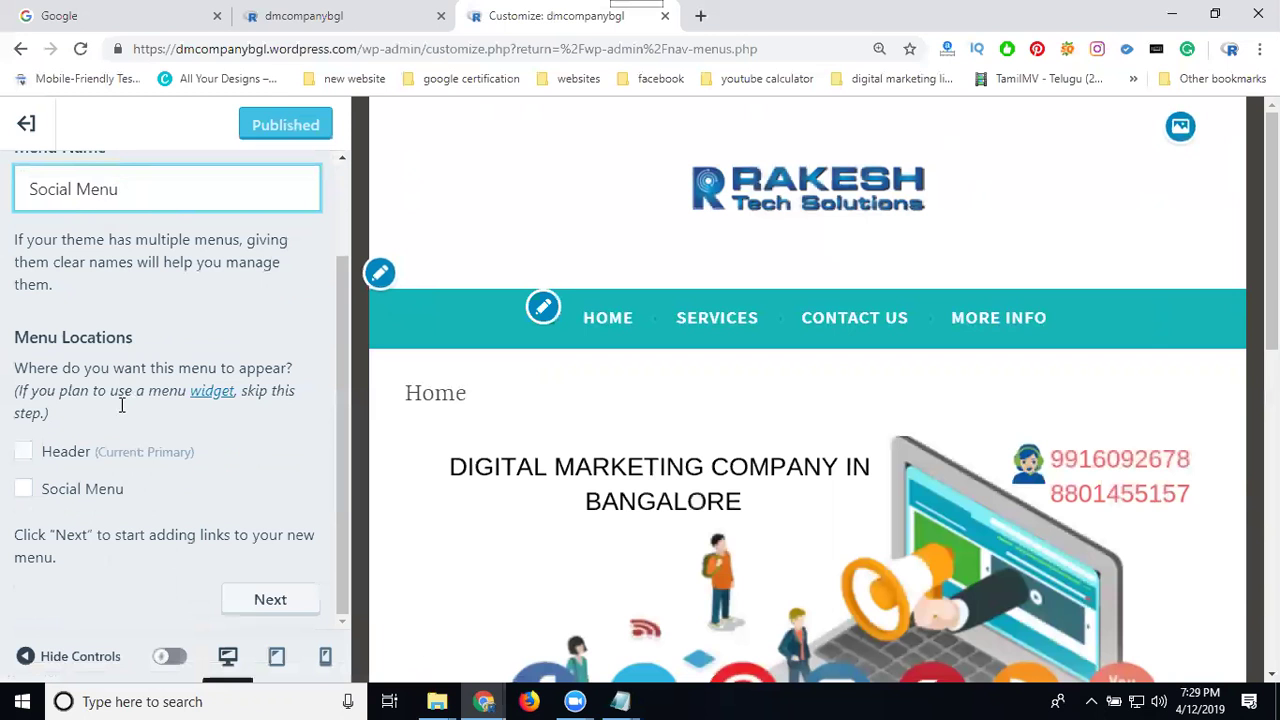
pyautogui.click(86, 490)
pyautogui.click(289, 600)
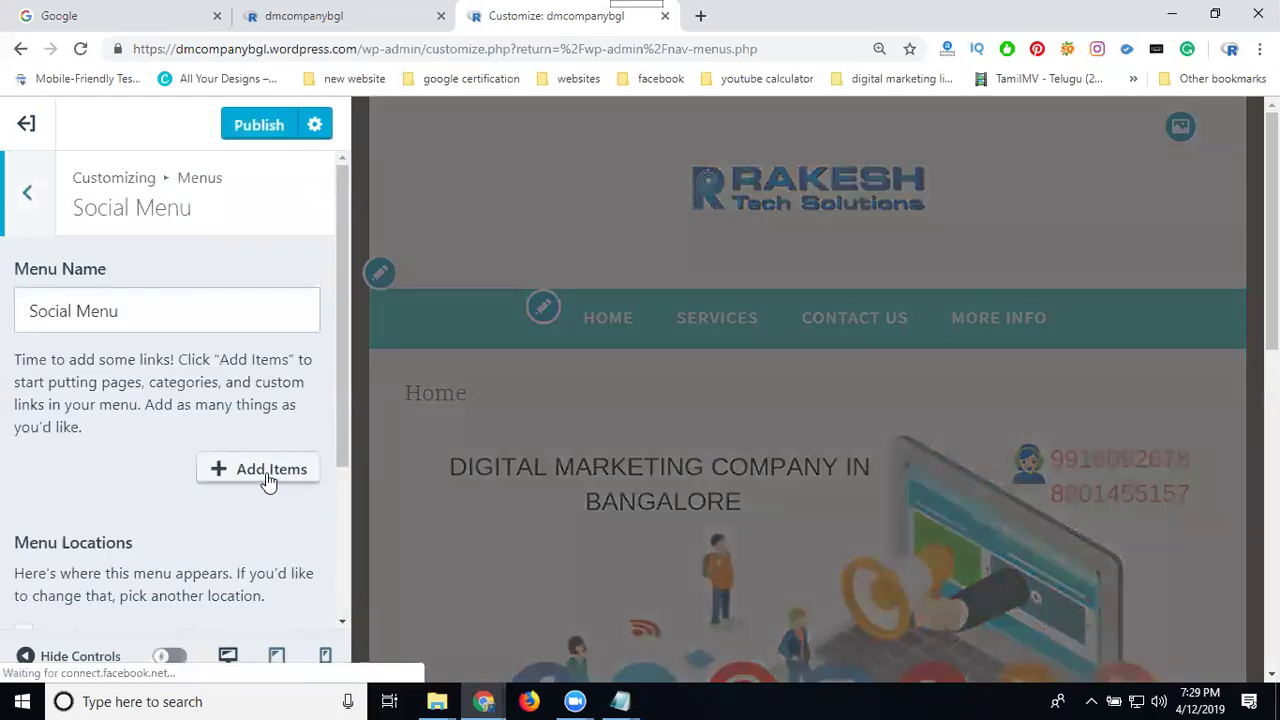
# - Add a 'facebook' custom link to the Social Menu, using the Facebook profile URL copied from Notepad
pyautogui.click(271, 477)
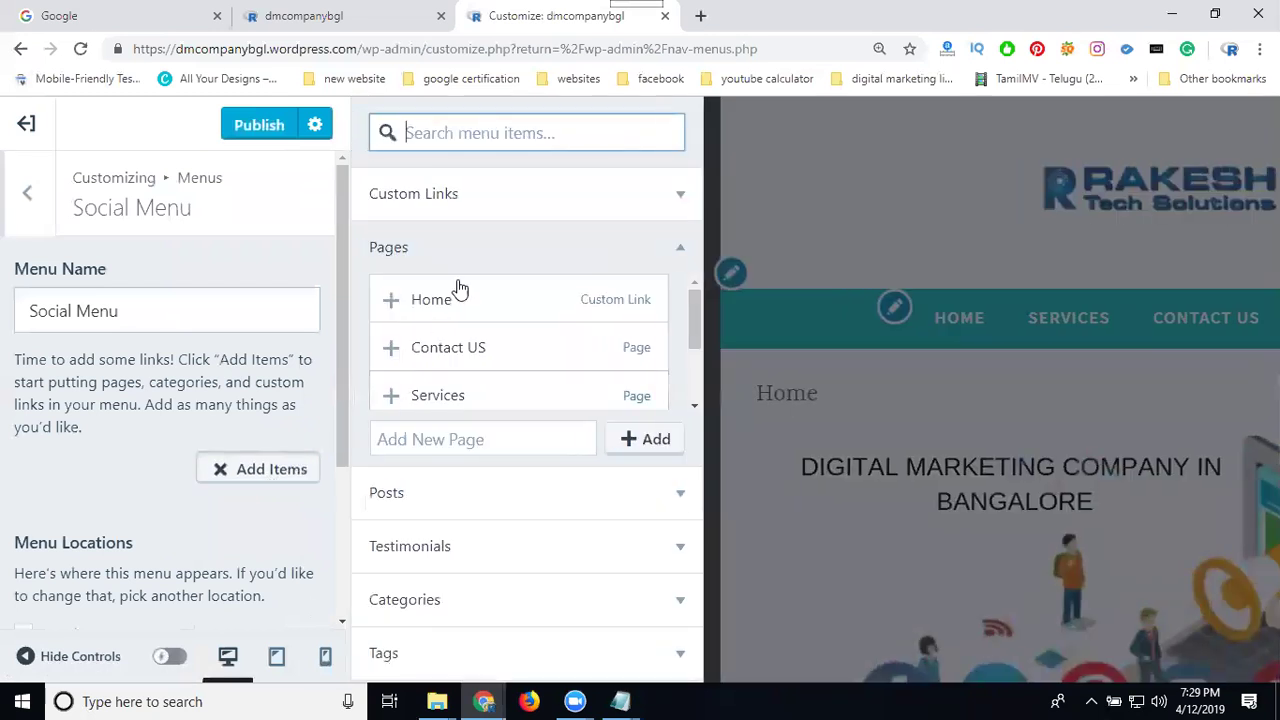
pyautogui.click(475, 197)
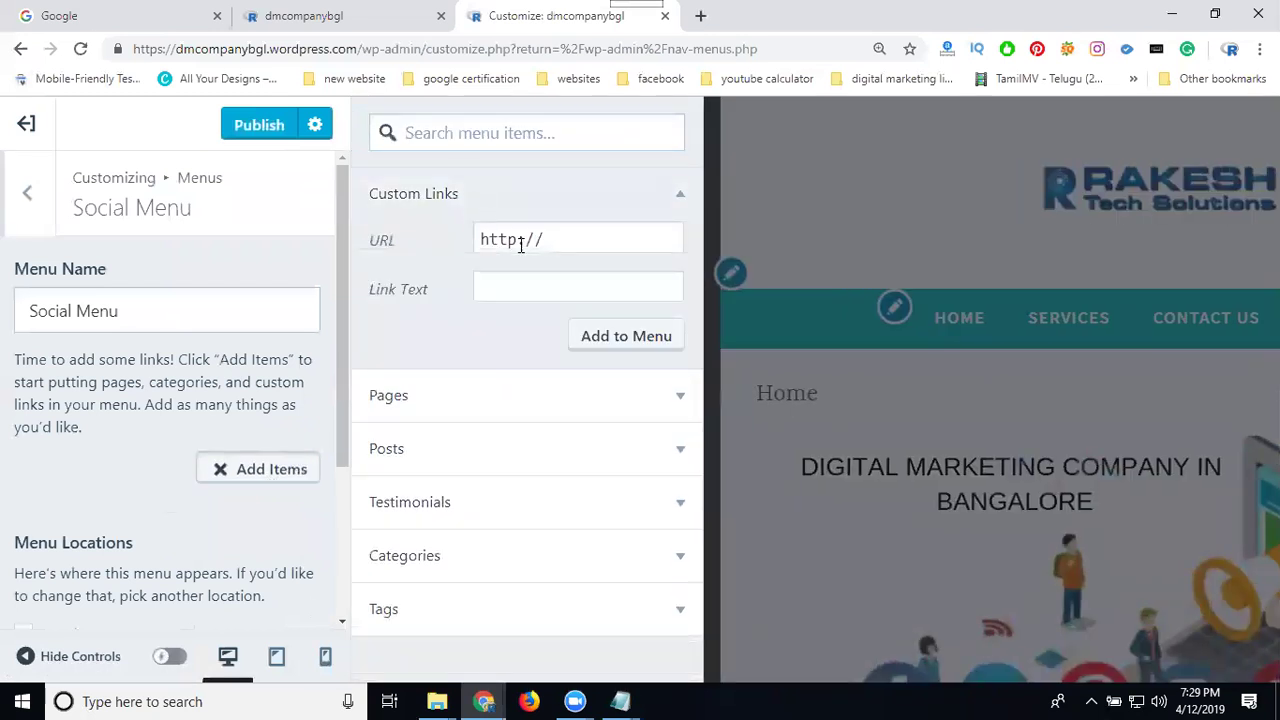
pyautogui.click(503, 289)
pyautogui.write('facebook')
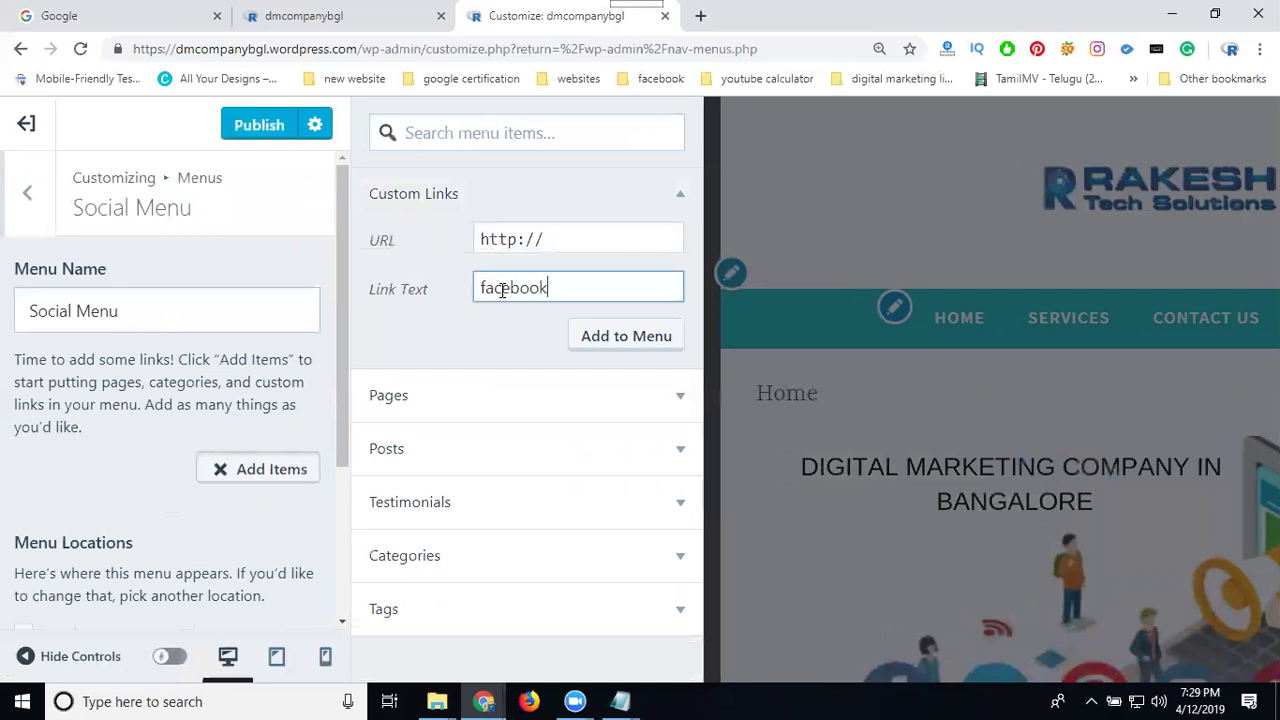
pyautogui.click(620, 701)
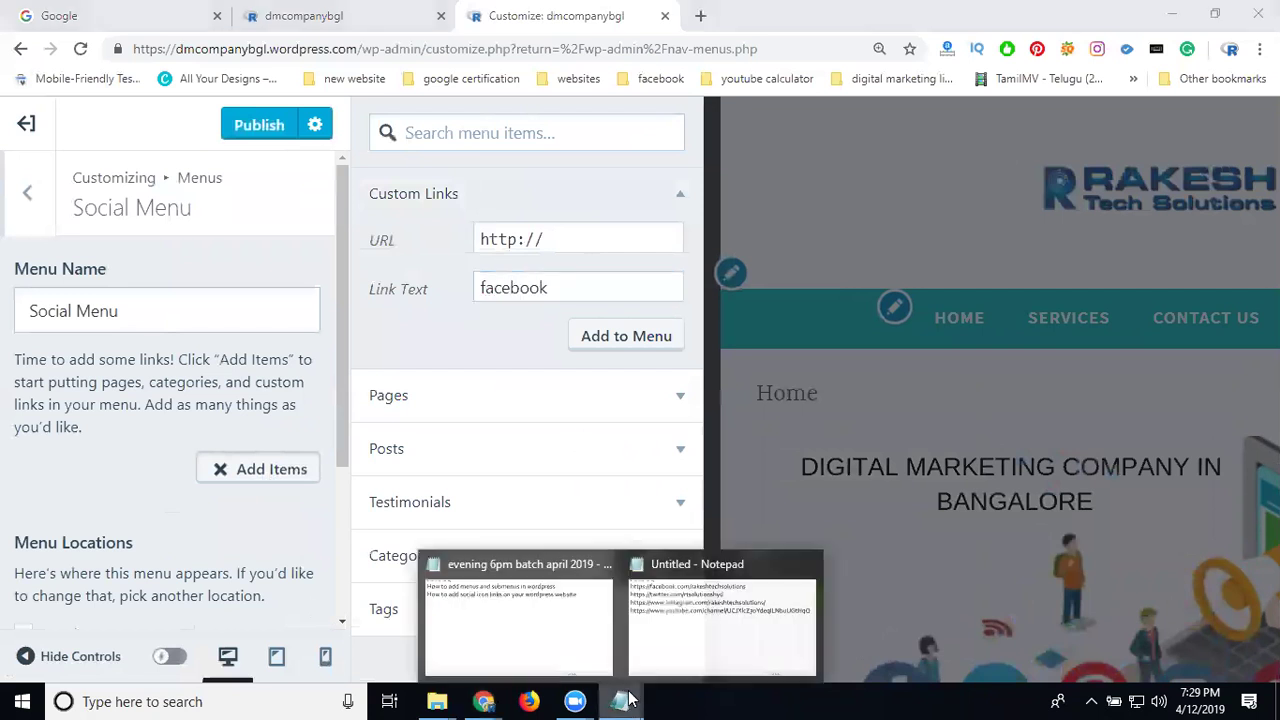
pyautogui.click(699, 630)
pyautogui.moveTo(799, 69); pyautogui.dragTo(9, 67)
pyautogui.hotkey('ctrl', 'c')
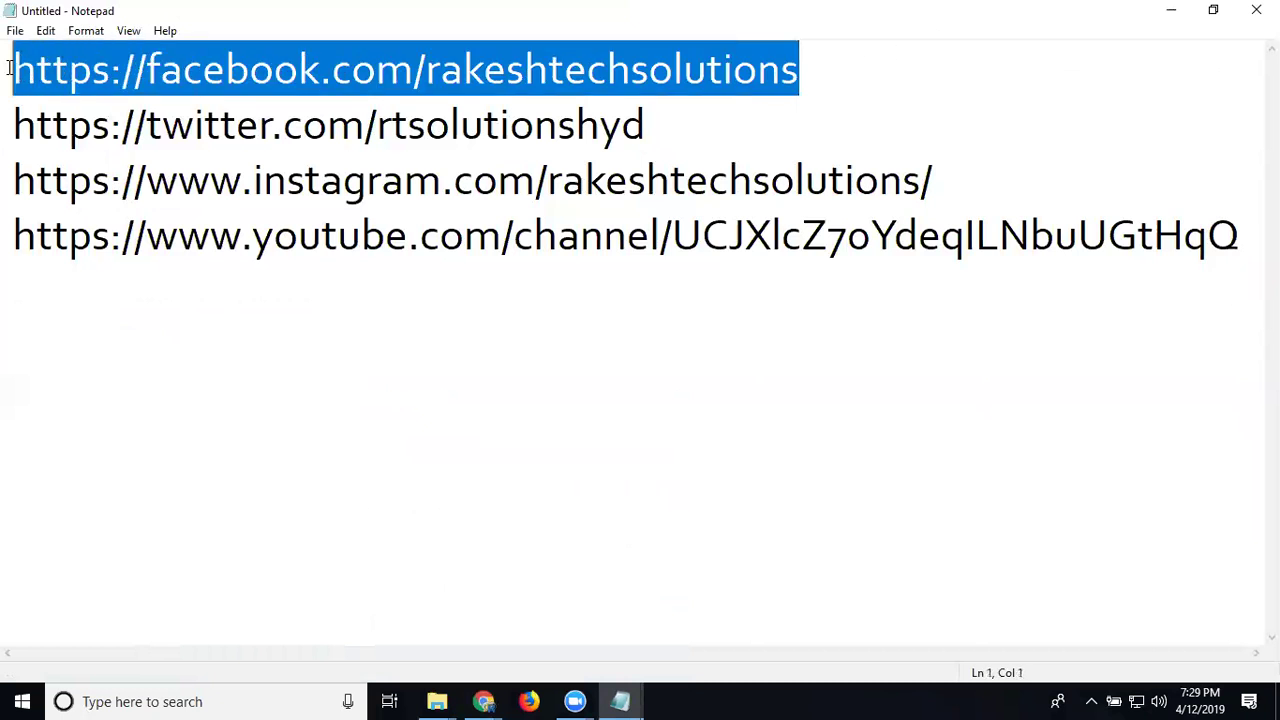
pyautogui.click(1165, 12)
pyautogui.click(543, 240)
pyautogui.moveTo(545, 240); pyautogui.dragTo(481, 240)
pyautogui.hotkey('ctrl', 'v')
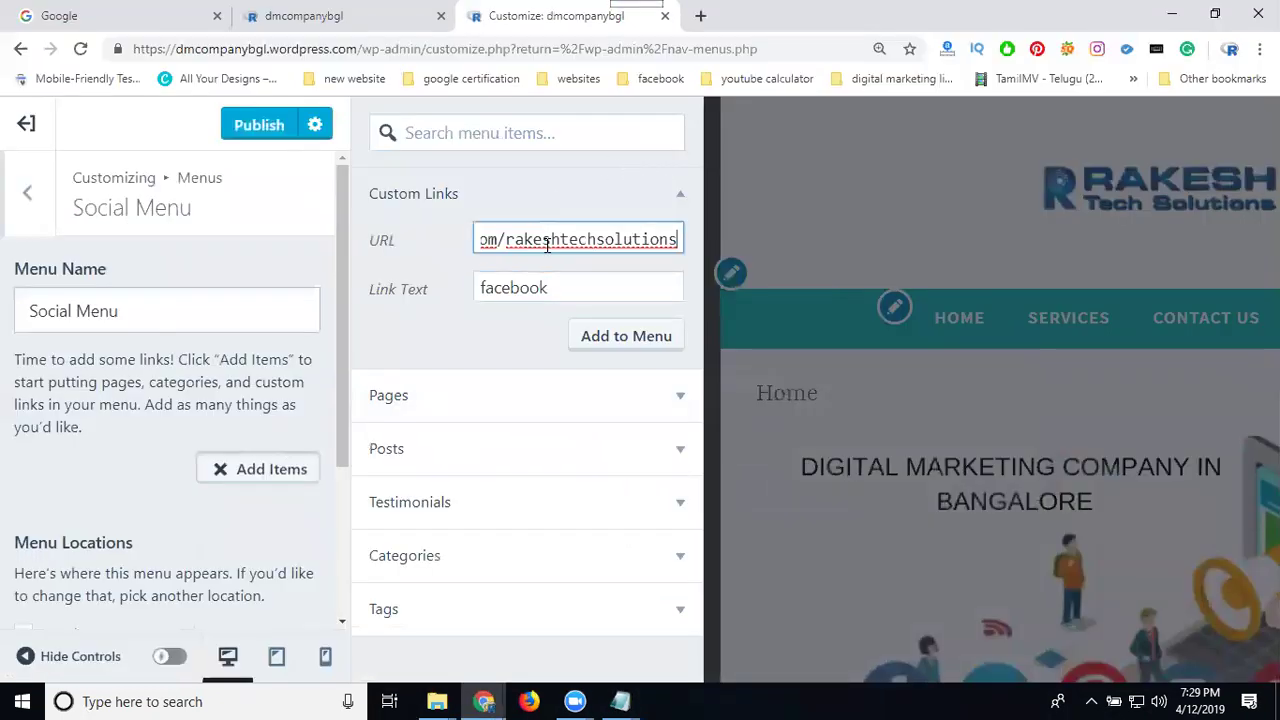
pyautogui.click(613, 338)
# - Add a 'twitter' custom link to the Social Menu, using the Twitter profile URL from Notepad
pyautogui.click(569, 289)
pyautogui.write('t')
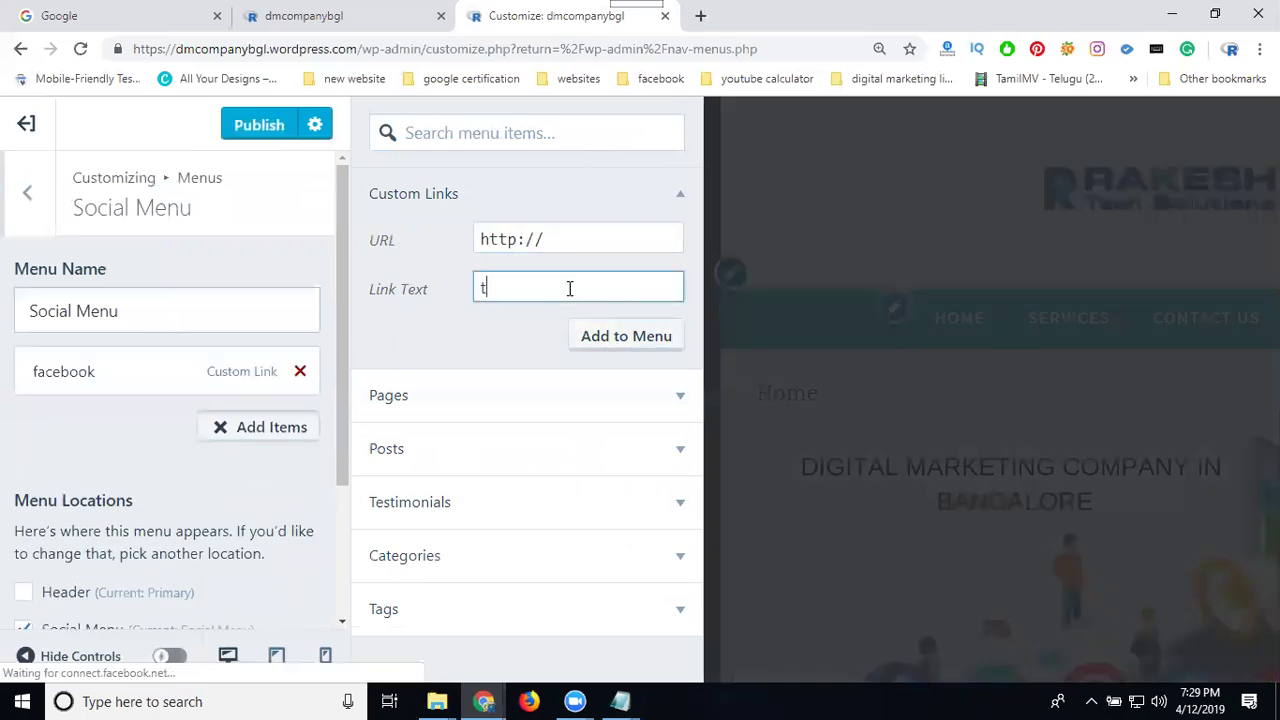
pyautogui.write('witter')
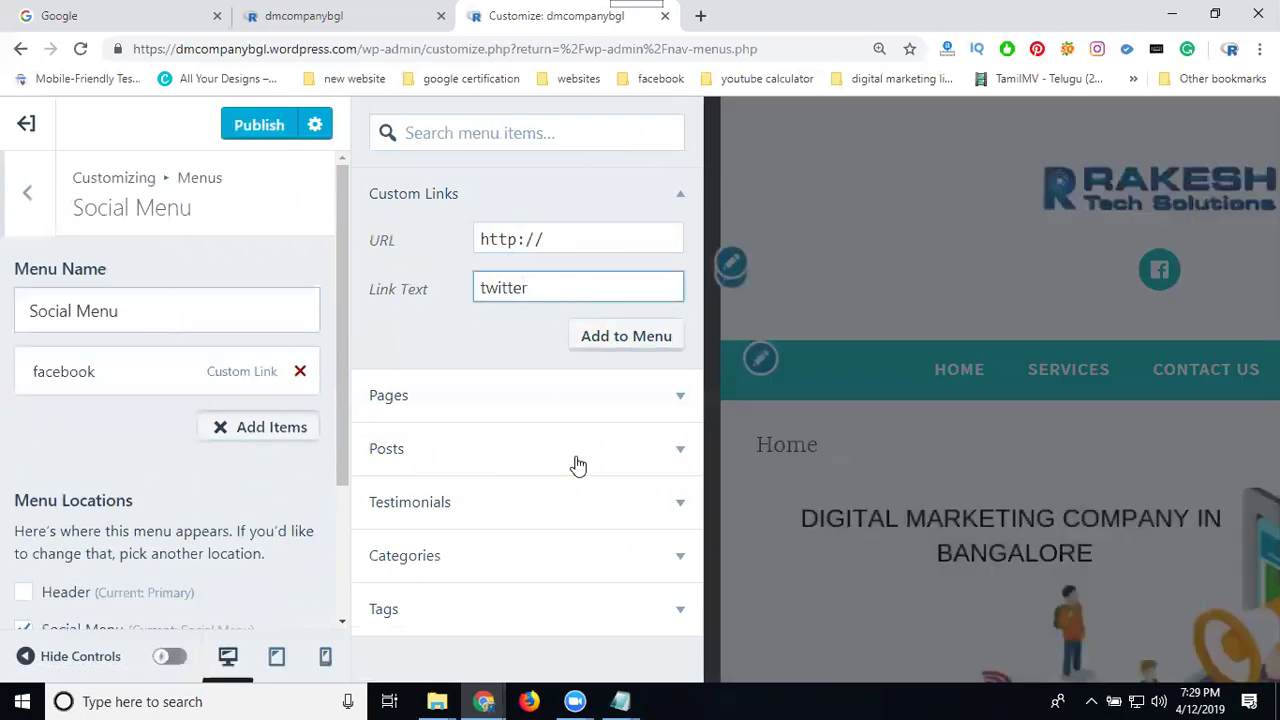
pyautogui.moveTo(622, 700)
pyautogui.click(666, 629)
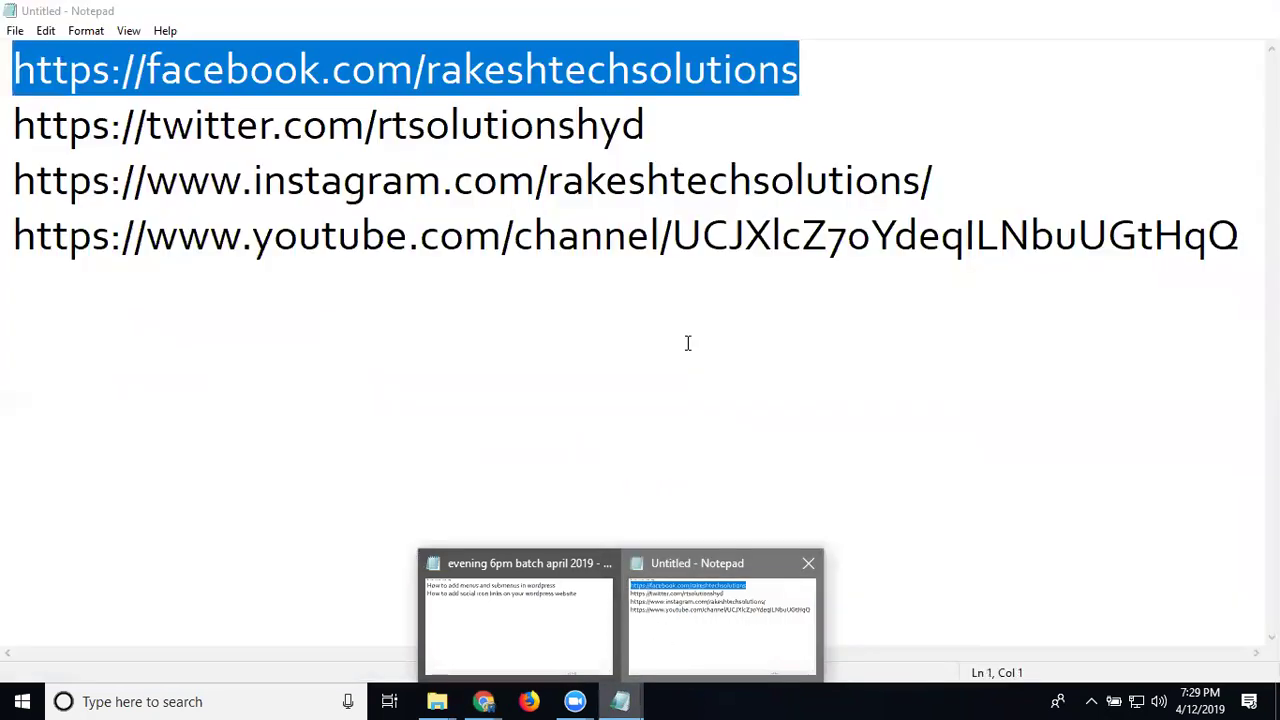
pyautogui.moveTo(700, 124); pyautogui.dragTo(8, 124)
pyautogui.hotkey('ctrl', 'c')
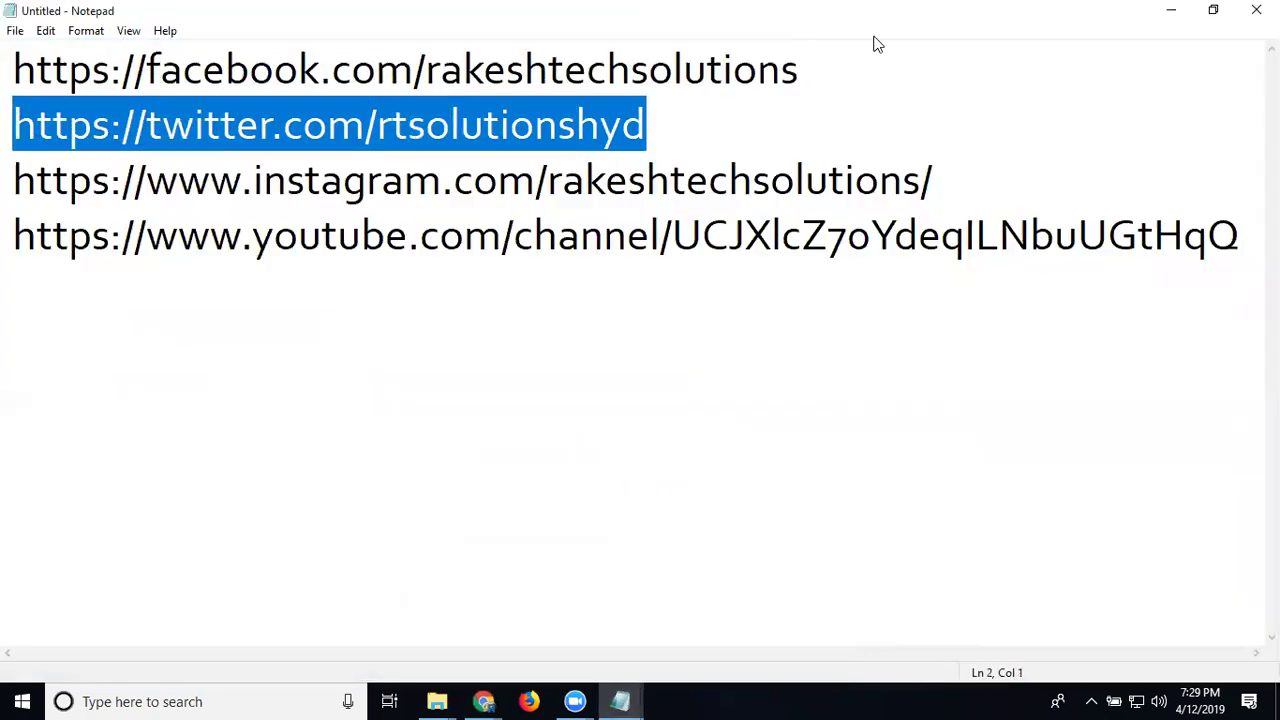
pyautogui.click(1171, 10)
pyautogui.moveTo(526, 245); pyautogui.dragTo(516, 245)
pyautogui.hotkey('ctrl', 'a')
pyautogui.hotkey('ctrl', 'v')
pyautogui.click(626, 336)
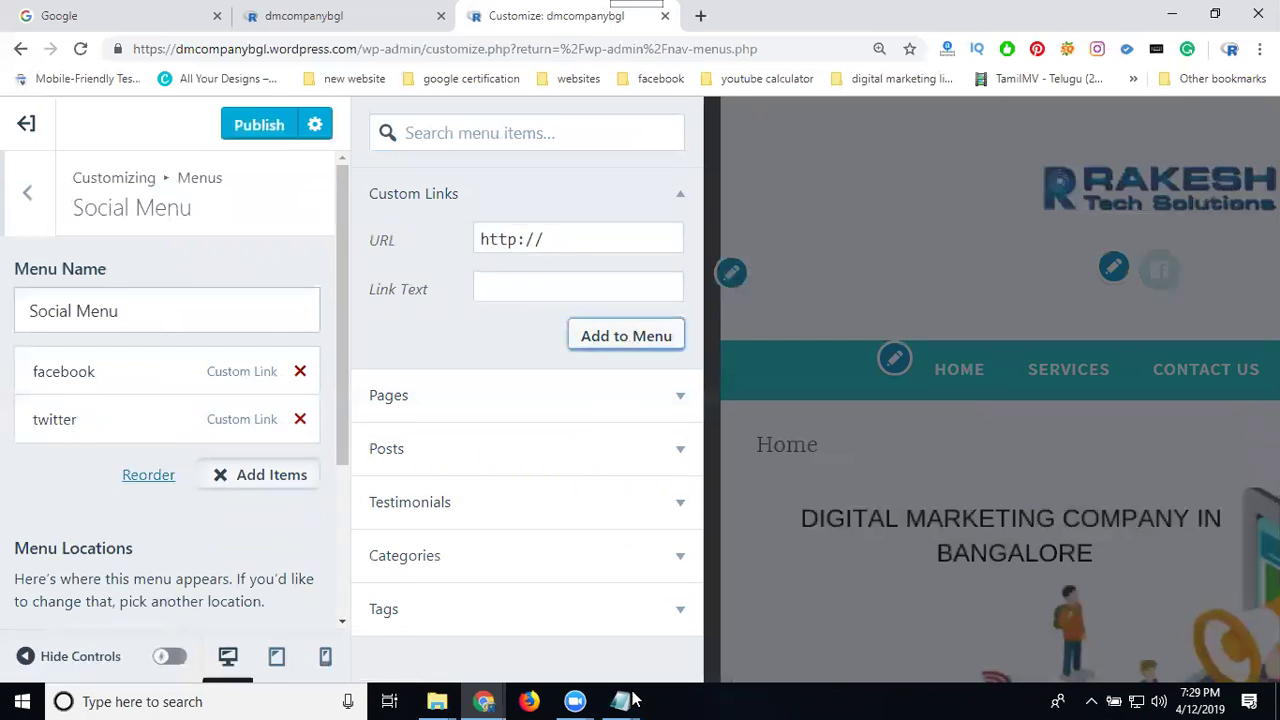
# - Add an Instagram custom link, with link text typed as 'insrtagram', using the Instagram URL from Notepad
pyautogui.moveTo(632, 700)
pyautogui.click(680, 640)
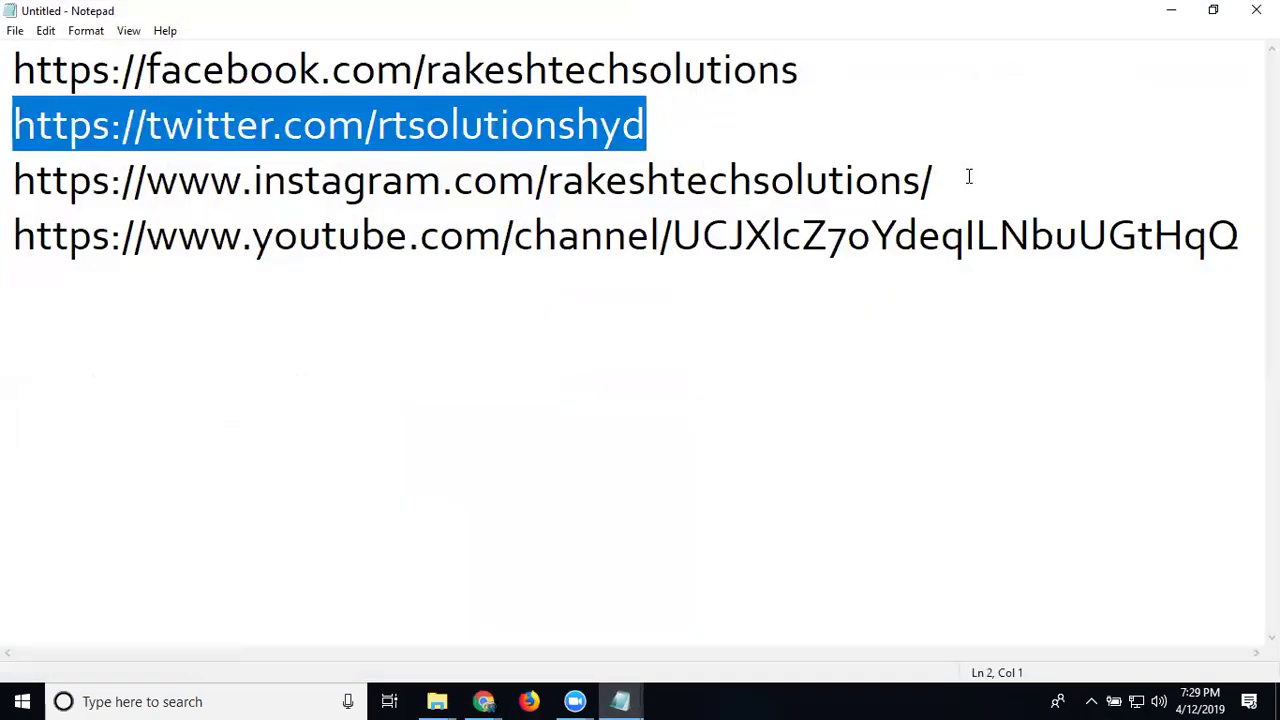
pyautogui.moveTo(968, 177); pyautogui.dragTo(8, 178)
pyautogui.hotkey('ctrl', 'c')
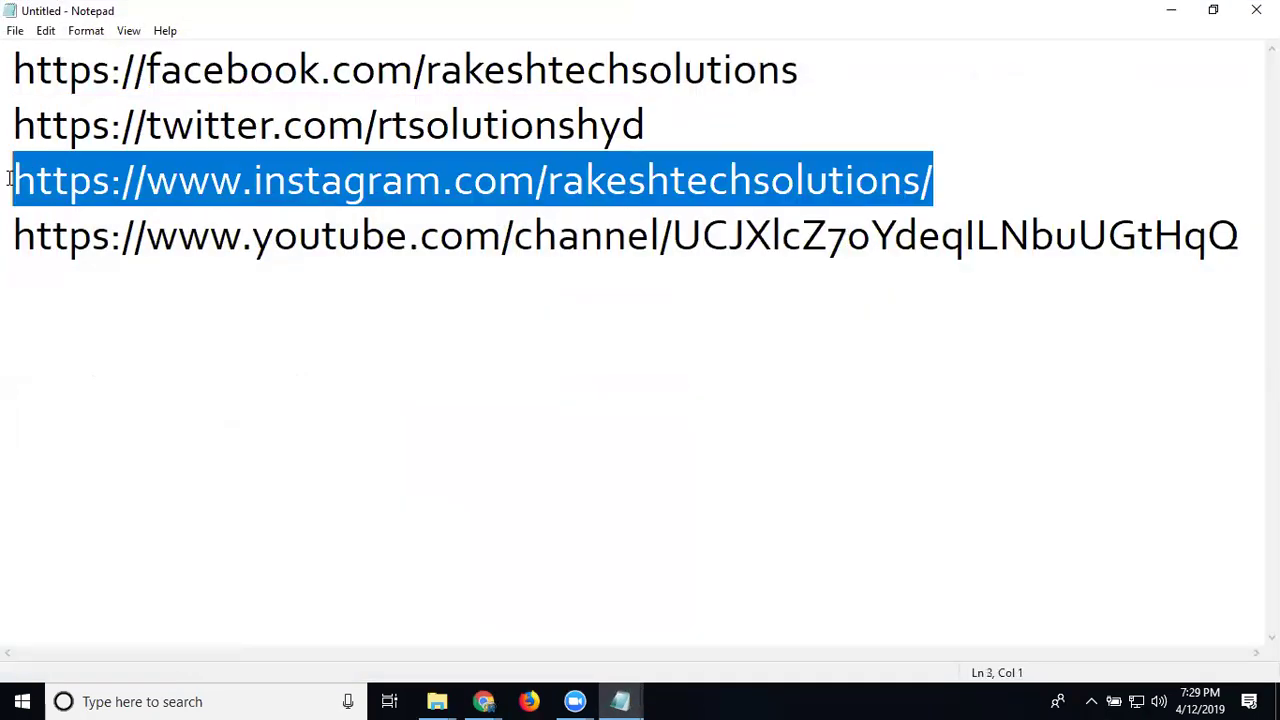
pyautogui.click(1171, 10)
pyautogui.tripleClick(588, 230)
pyautogui.hotkey('ctrl', 'v')
pyautogui.click(536, 291)
pyautogui.write('in')
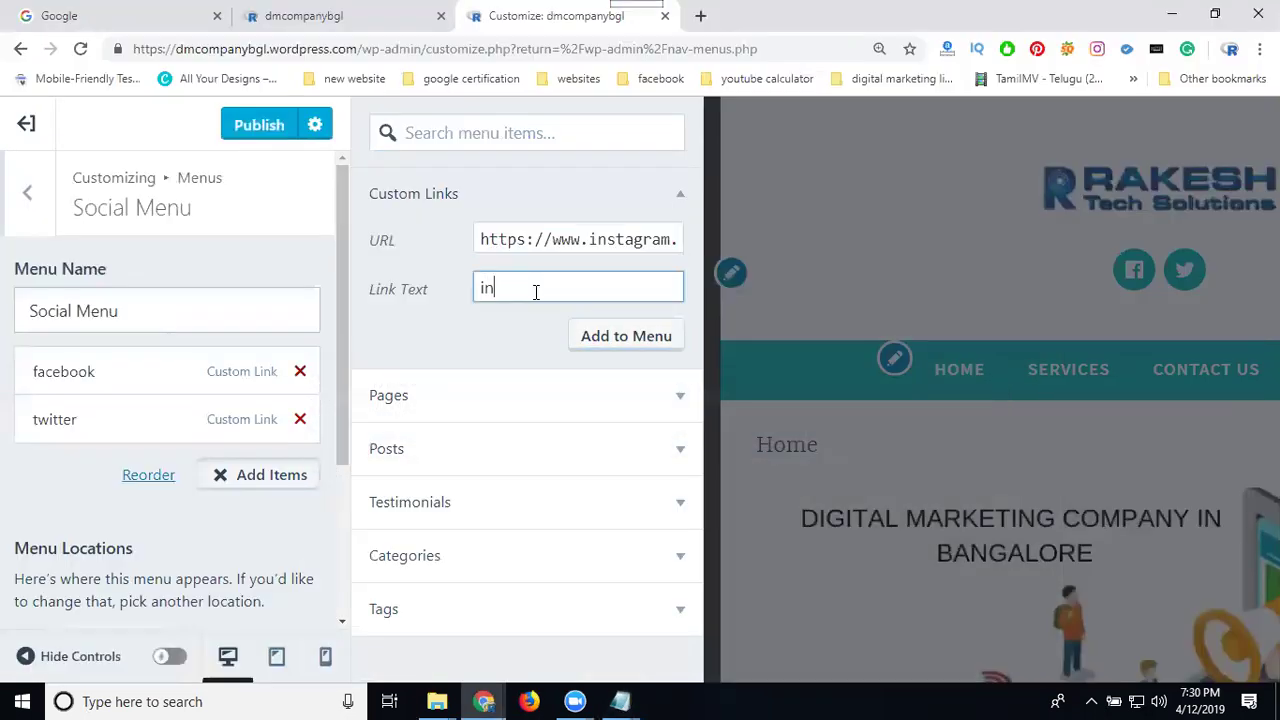
pyautogui.write('srtagram')
pyautogui.click(590, 341)
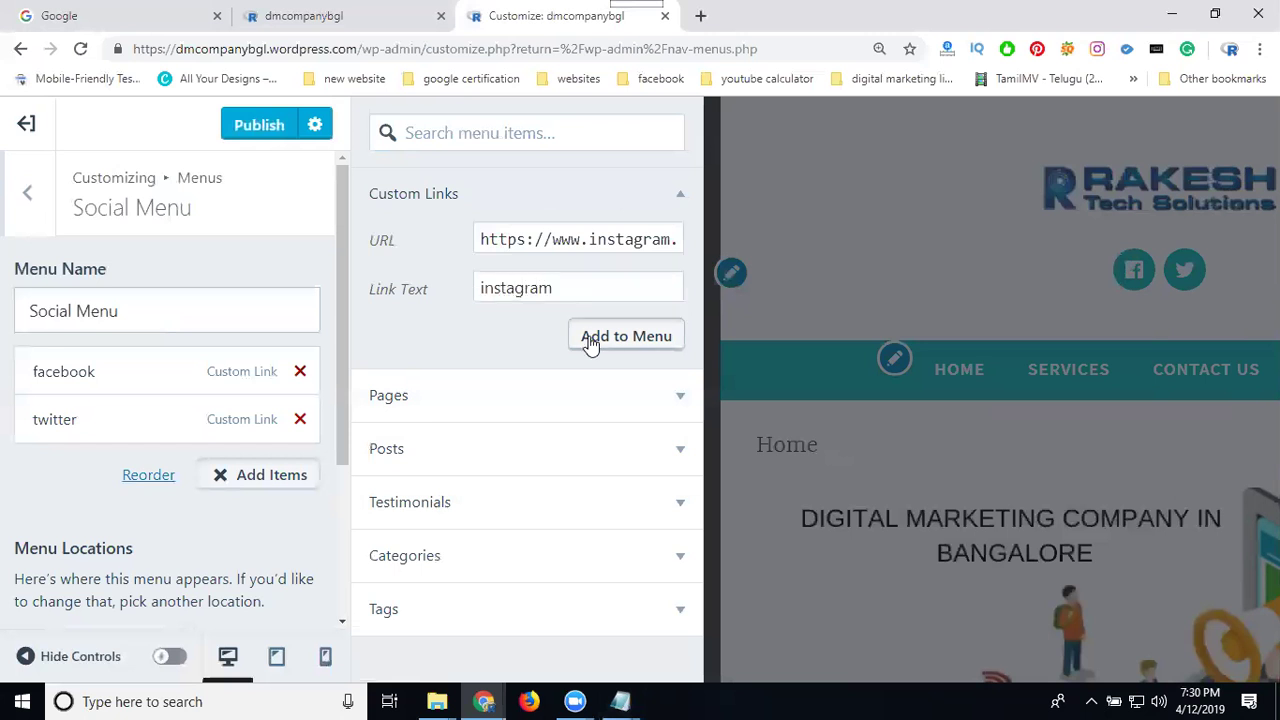
# - Add a 'Youtube' custom link to the Social Menu, using the YouTube URL copied from Notepad
pyautogui.moveTo(620, 701)
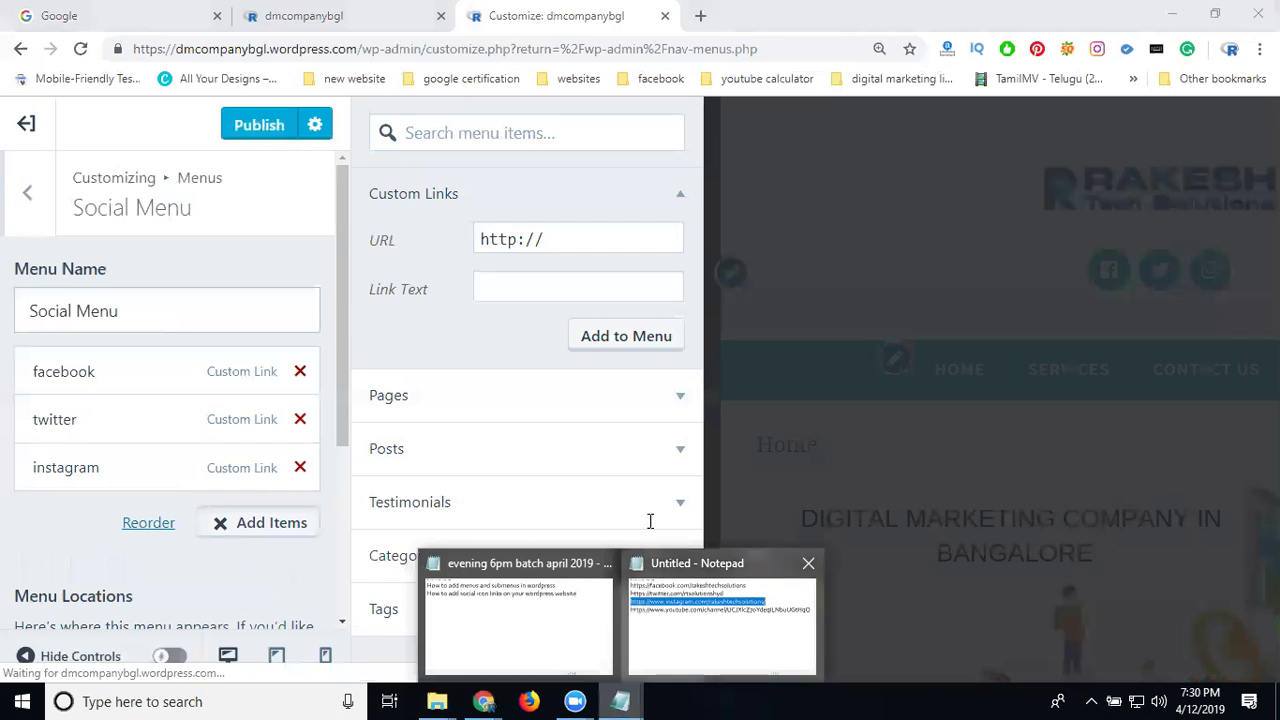
pyautogui.click(720, 620)
pyautogui.click(15, 237)
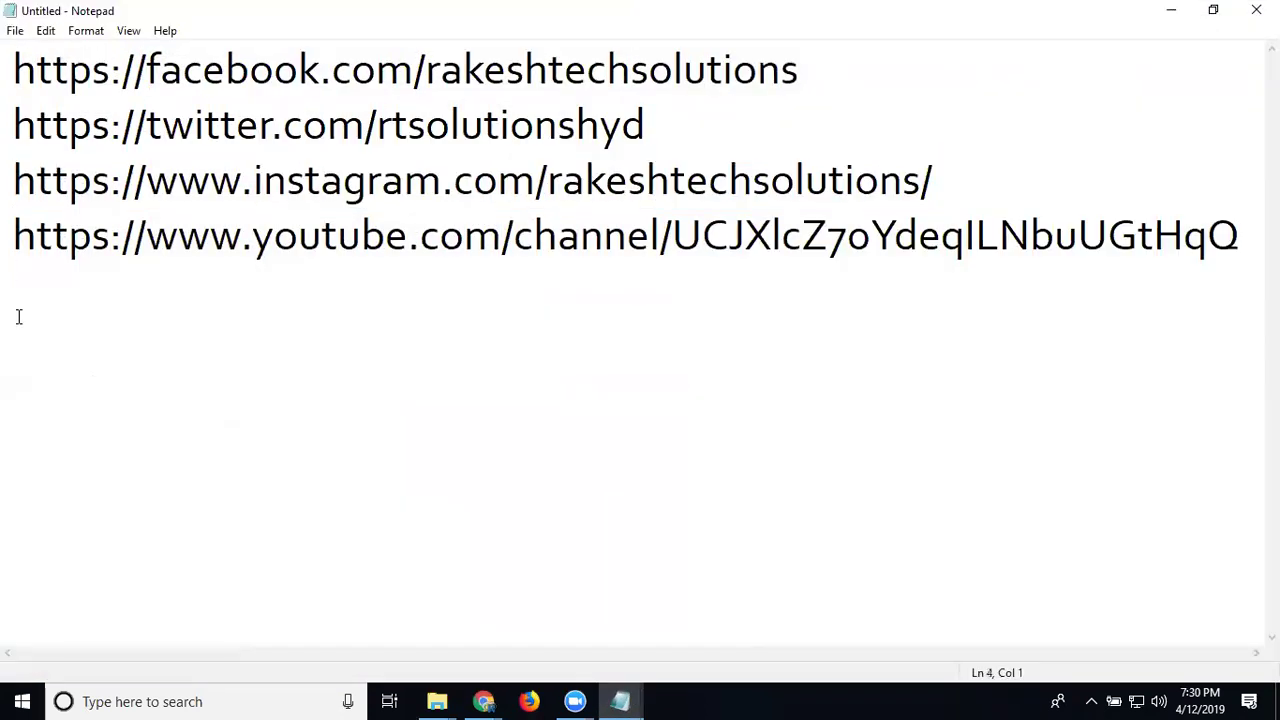
pyautogui.hotkey('shift', 'End')
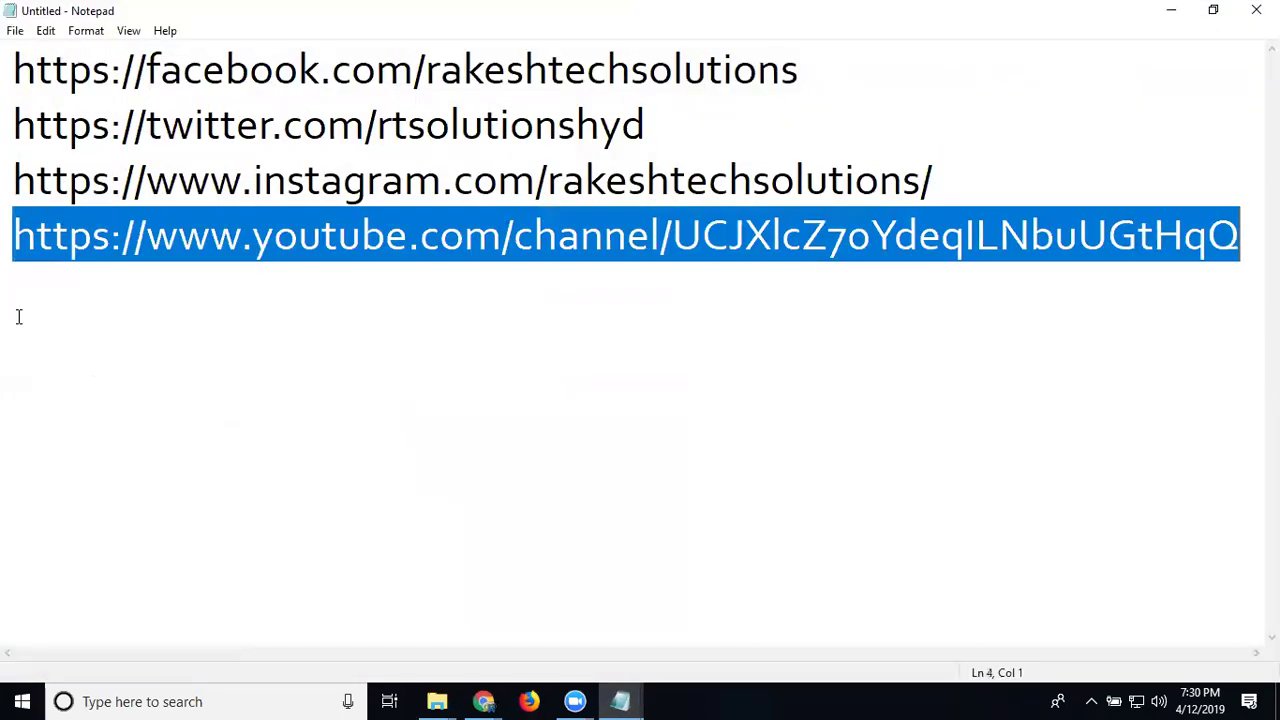
pyautogui.click(1168, 12)
pyautogui.click(574, 238)
pyautogui.hotkey('ctrl', 'a')
pyautogui.hotkey('ctrl', 'v')
pyautogui.click(547, 284)
pyautogui.write('Youtube')
pyautogui.click(645, 343)
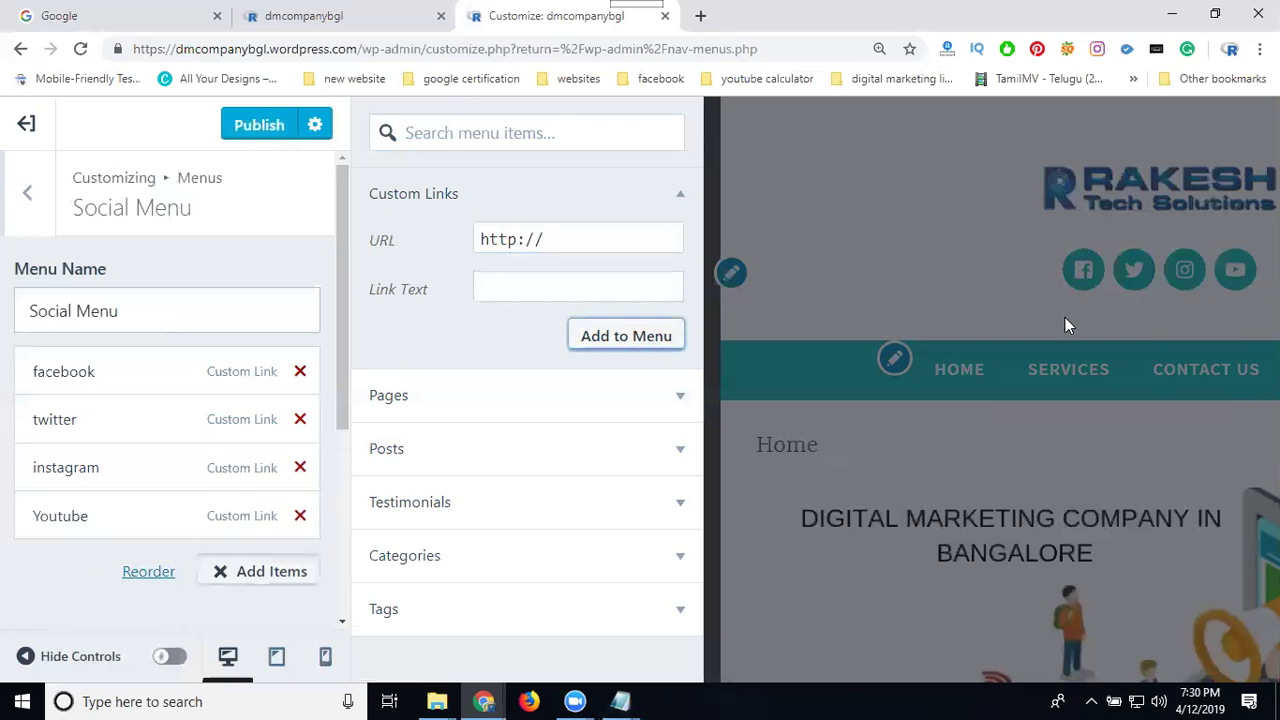
# - Close the Add Items panel, publish the Customizer changes, and switch to the live site tab
pyautogui.click(988, 274)
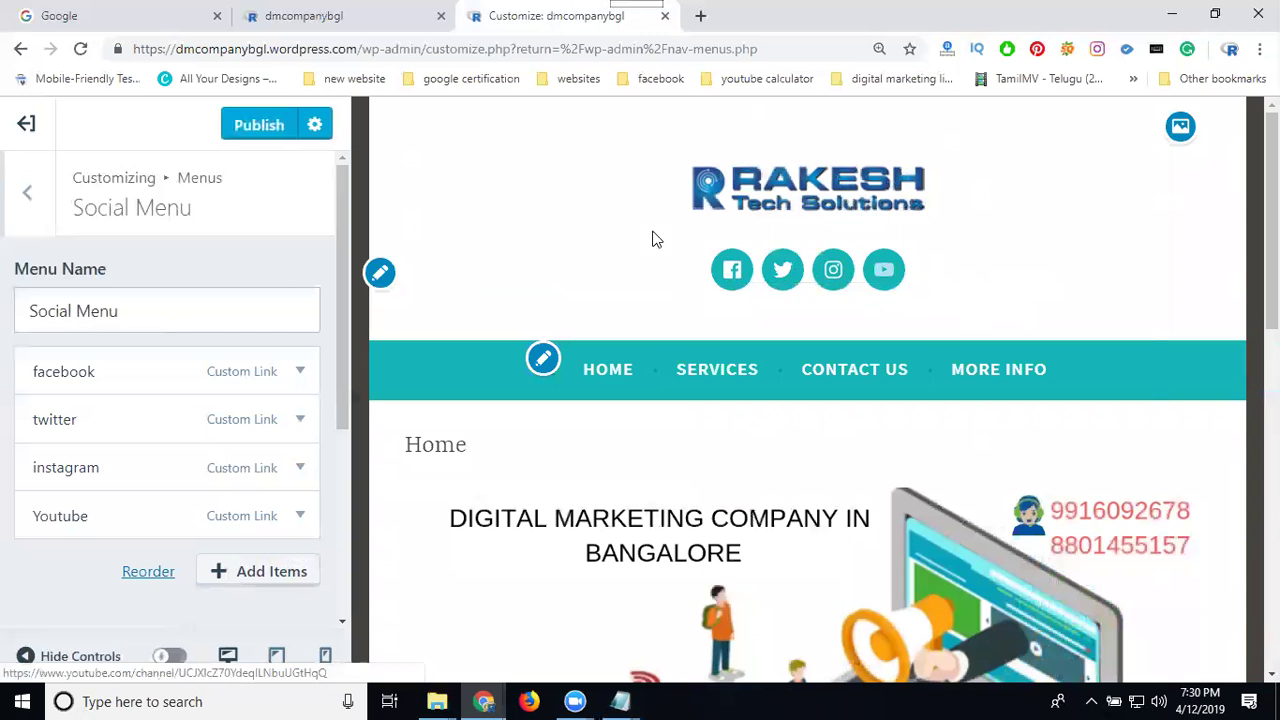
pyautogui.click(253, 134)
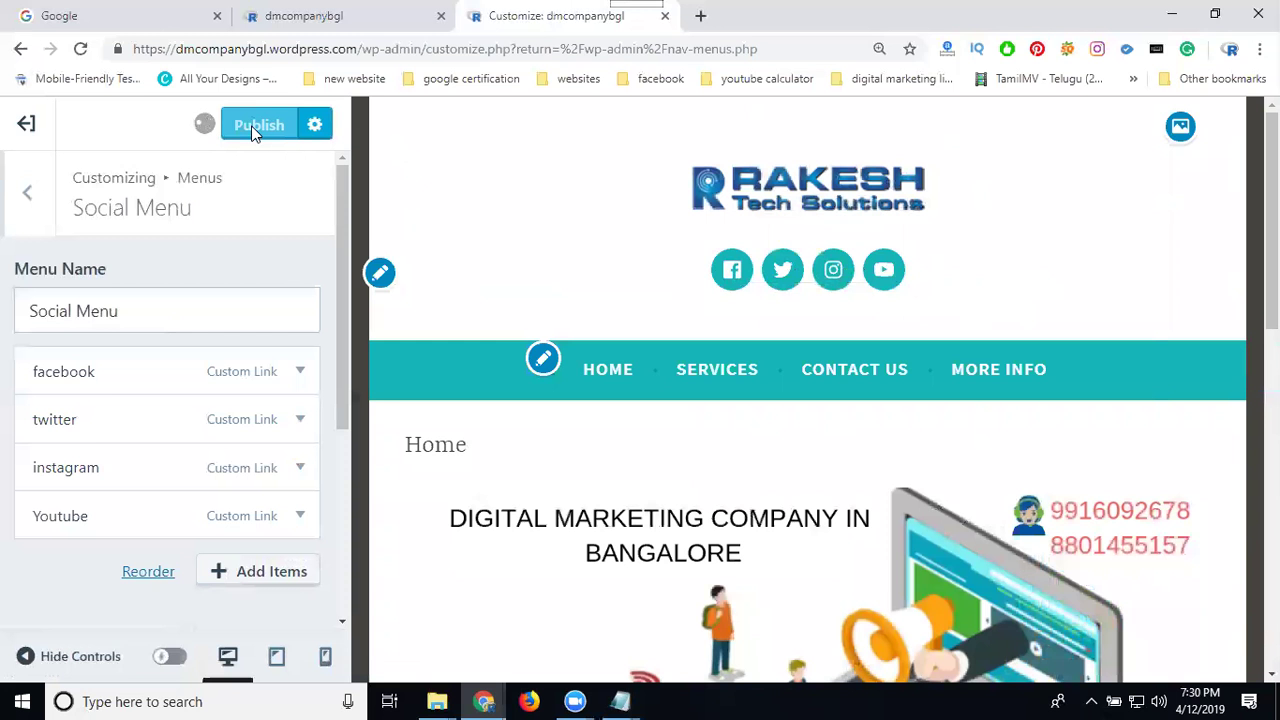
pyautogui.click(314, 16)
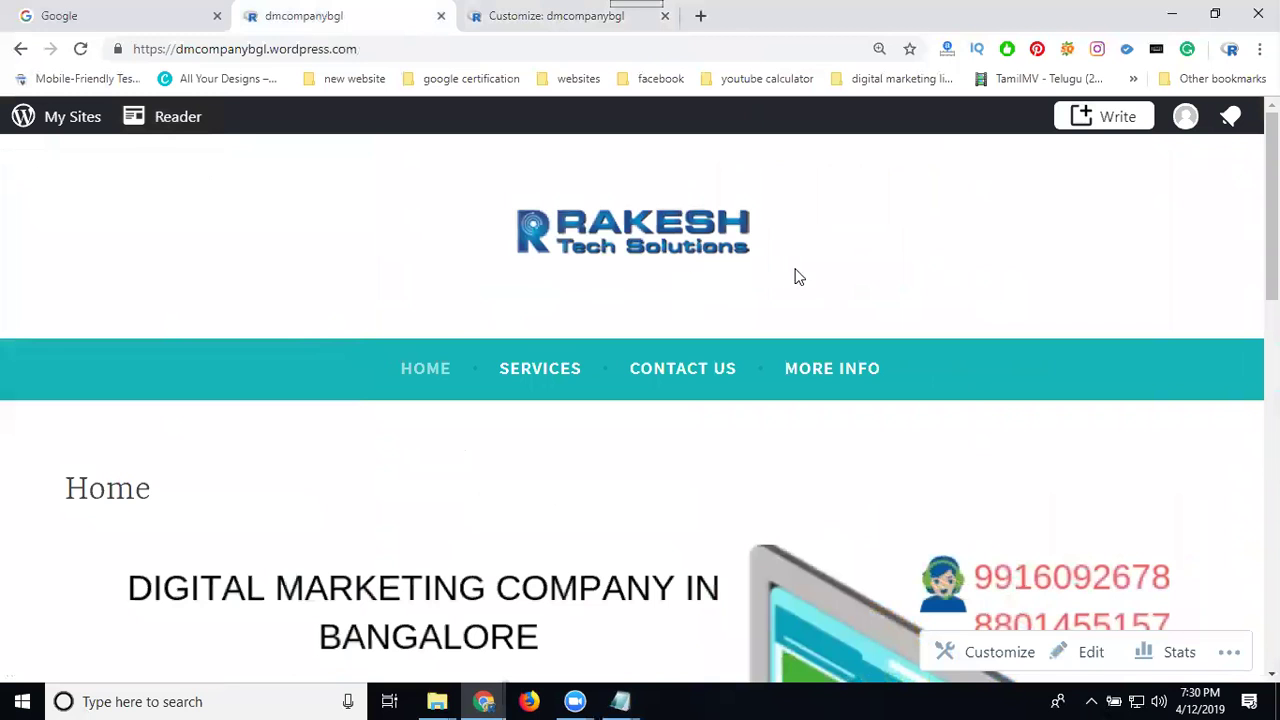
# - Scroll to the live site's footer, reload to show the published social icons, and scroll back to the top
pyautogui.scroll(-15, 519, 314)
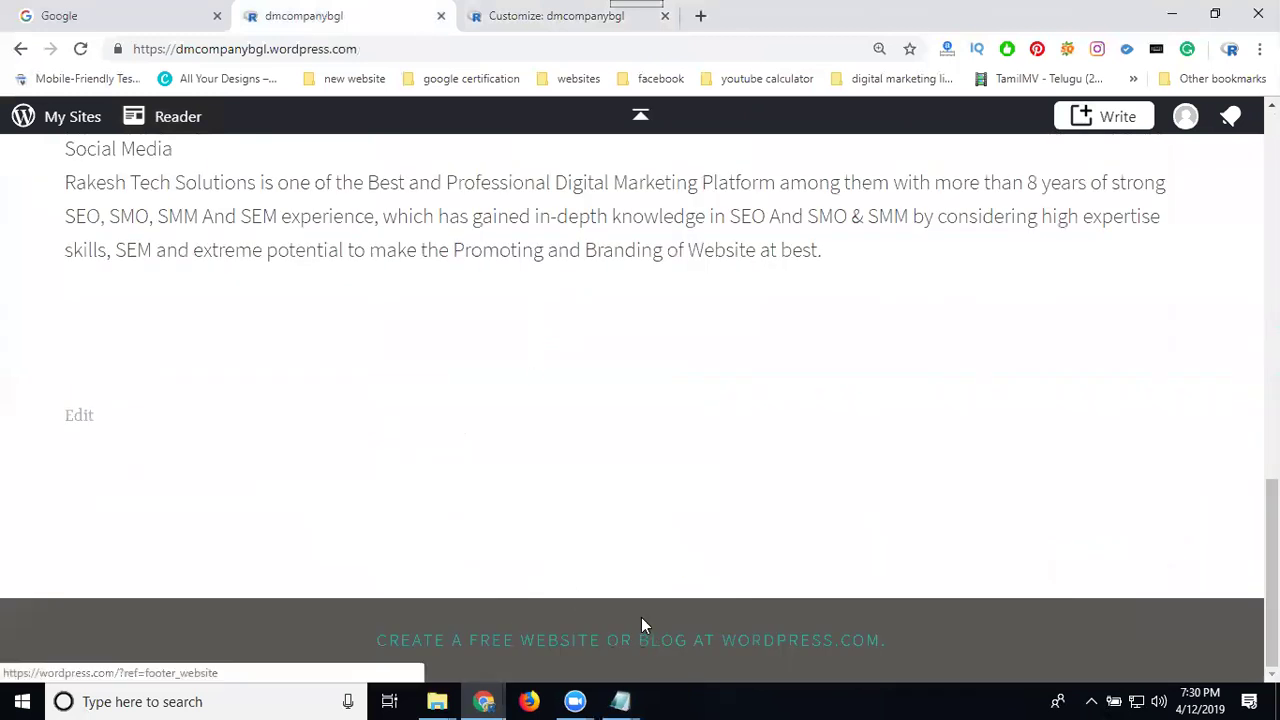
pyautogui.click(84, 49)
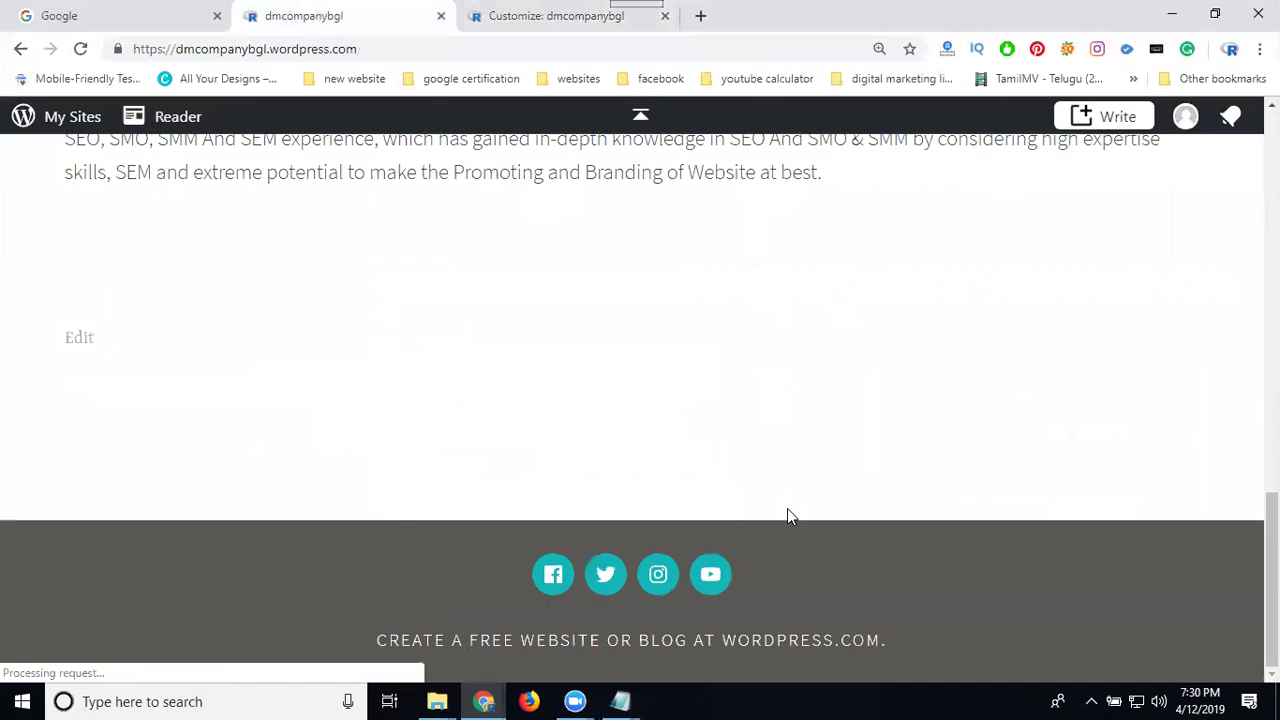
pyautogui.scroll(7, 257, 436)
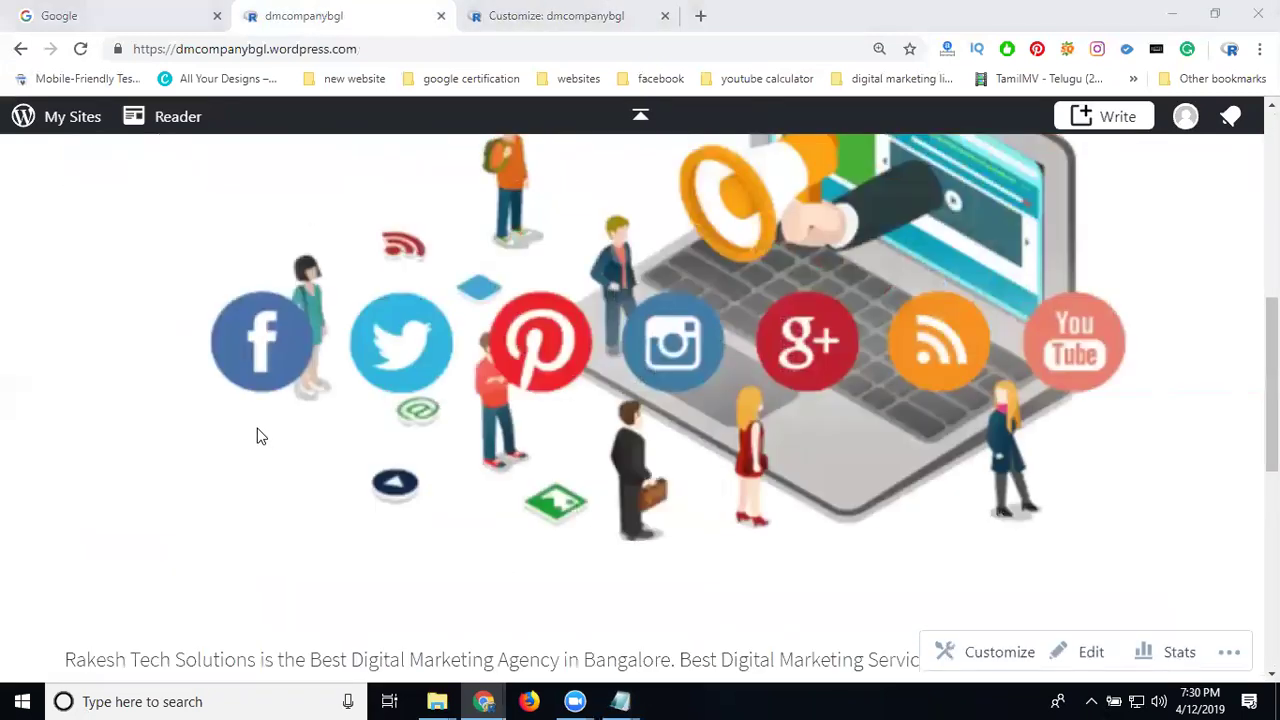
pyautogui.scroll(5, 257, 436)
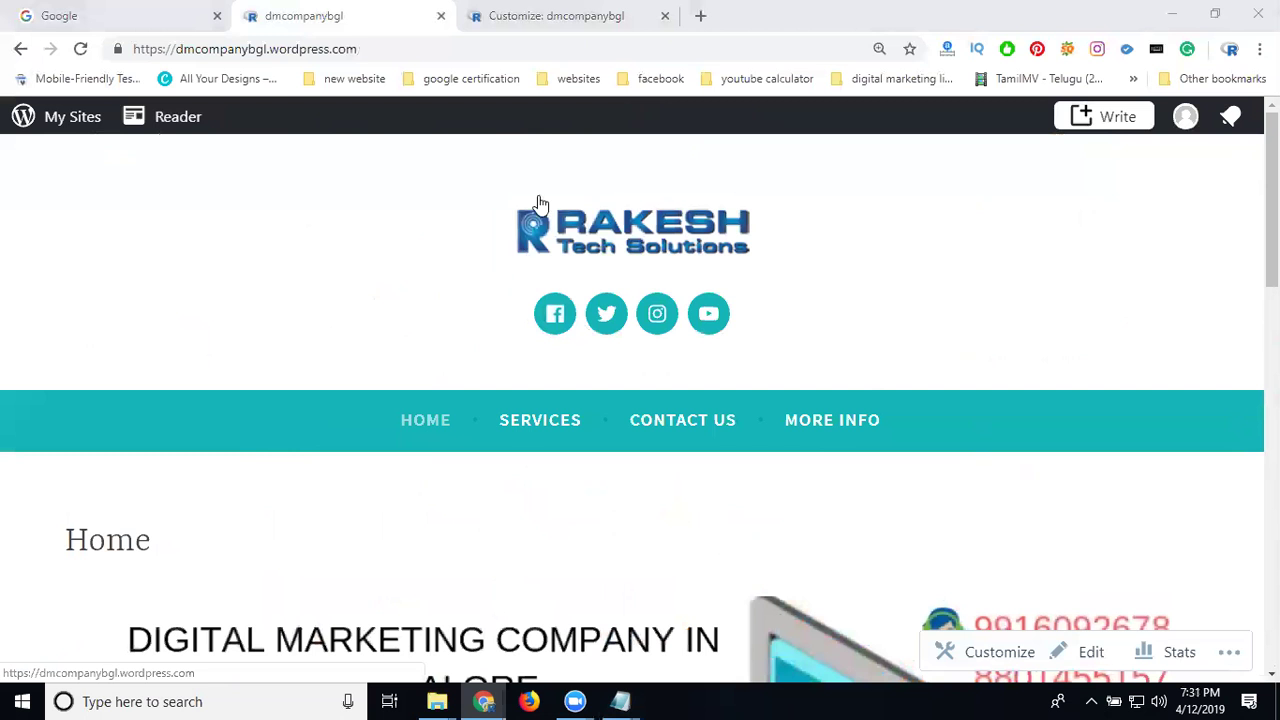
# - Reopen the Customizer on the Social Menu's Add Items panel with the Custom Links form expanded
pyautogui.click(535, 8)
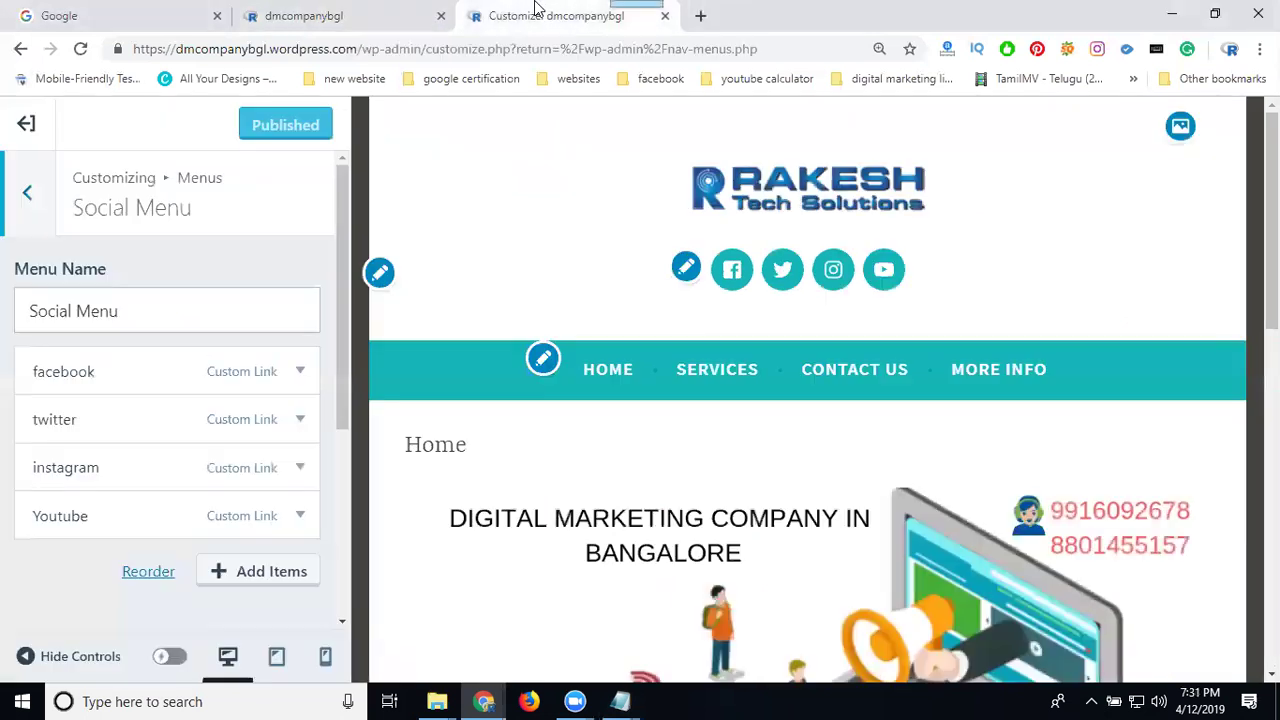
pyautogui.click(33, 128)
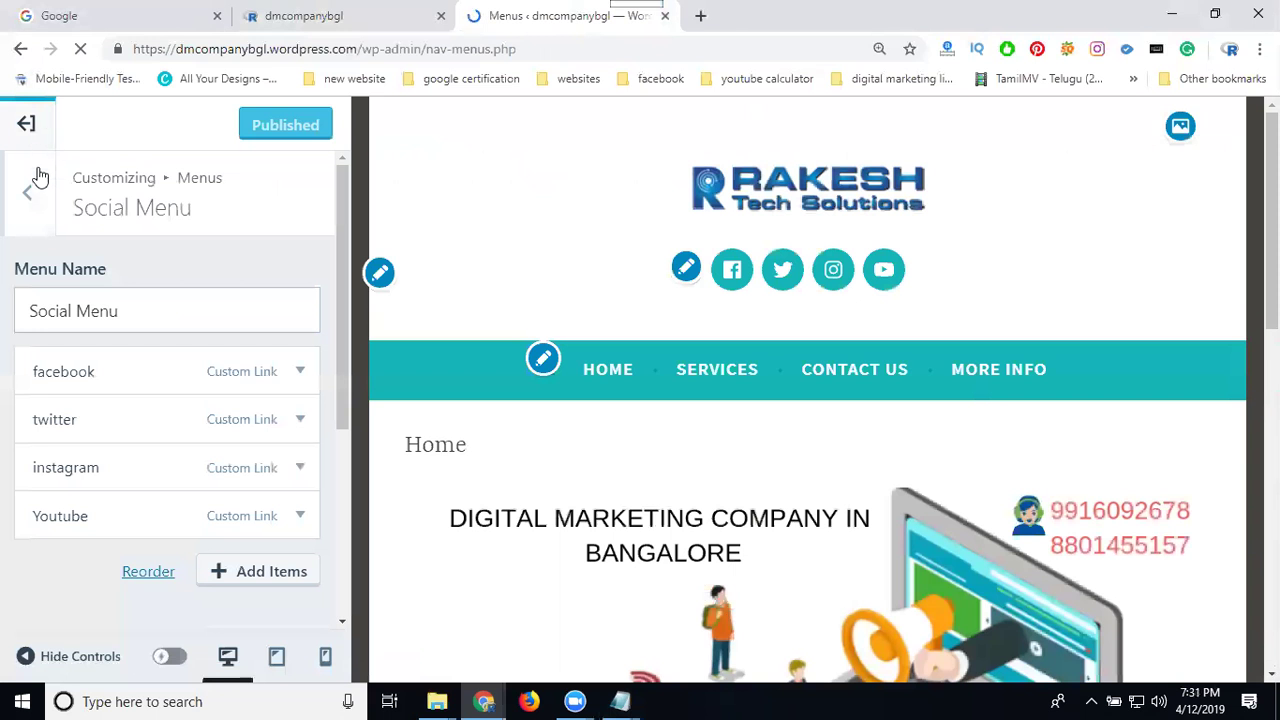
pyautogui.scroll(-3, 51, 240)
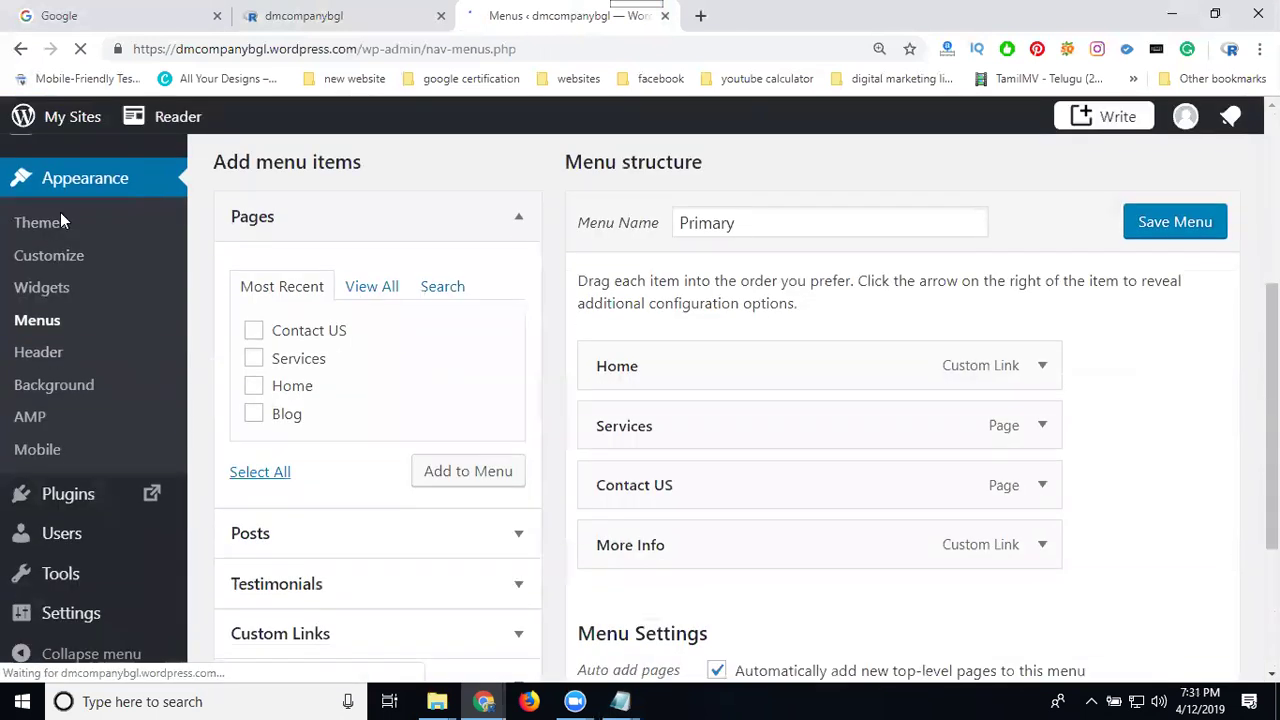
pyautogui.click(52, 258)
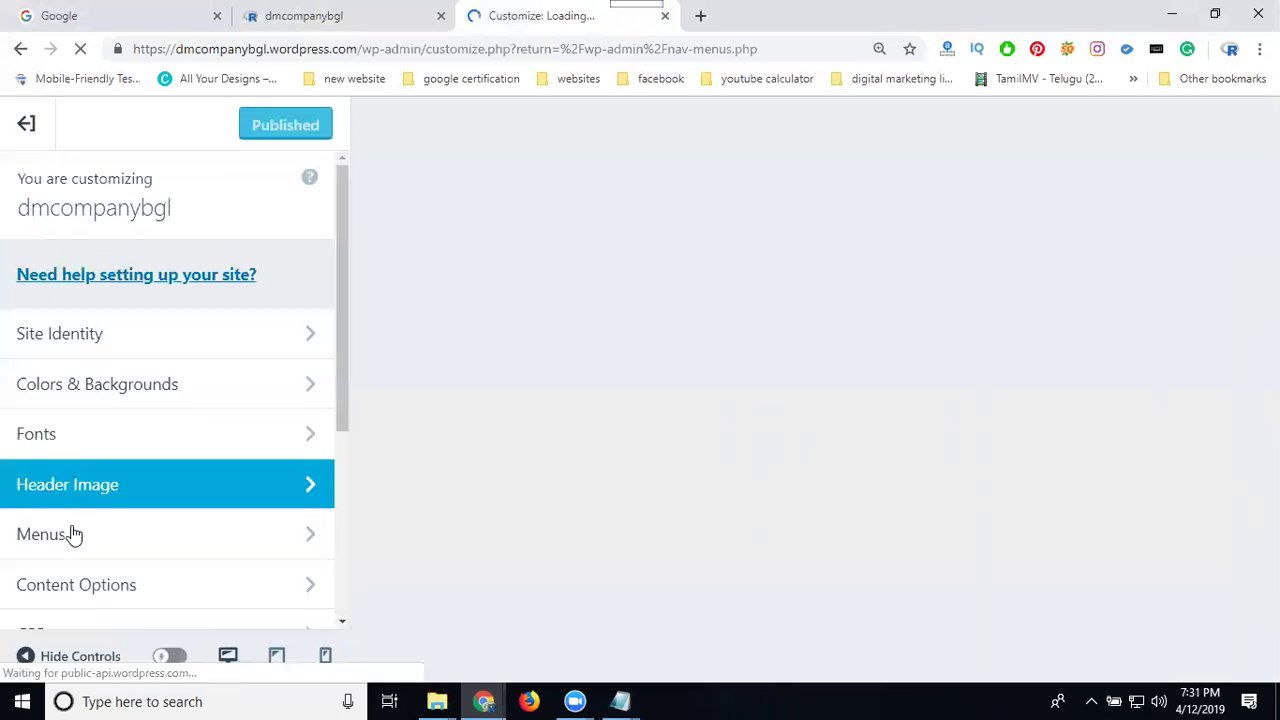
pyautogui.click(70, 535)
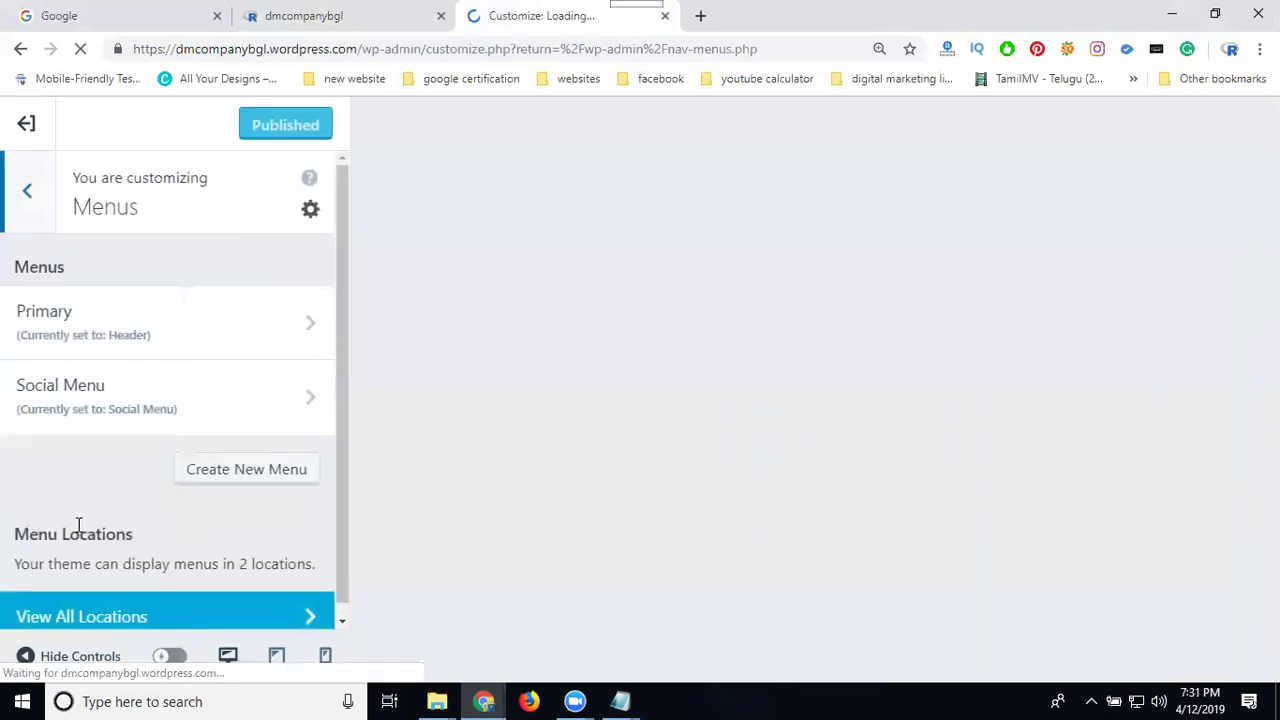
pyautogui.click(103, 401)
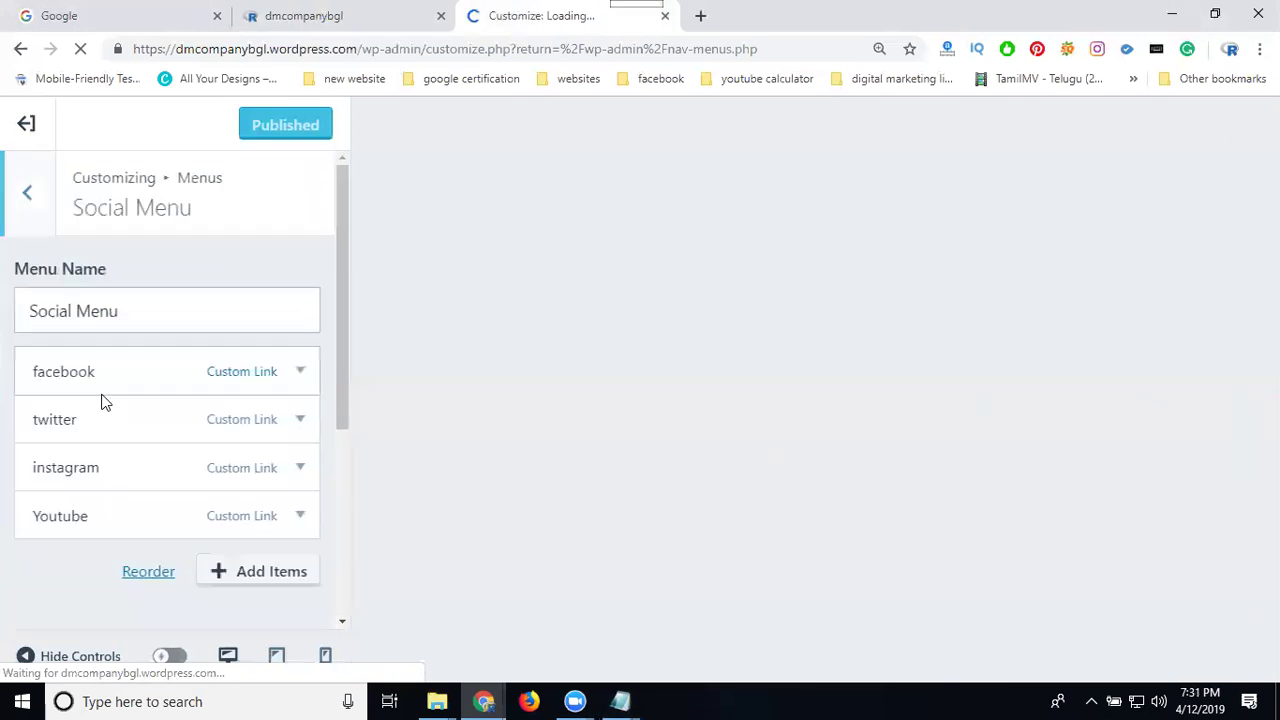
pyautogui.click(256, 582)
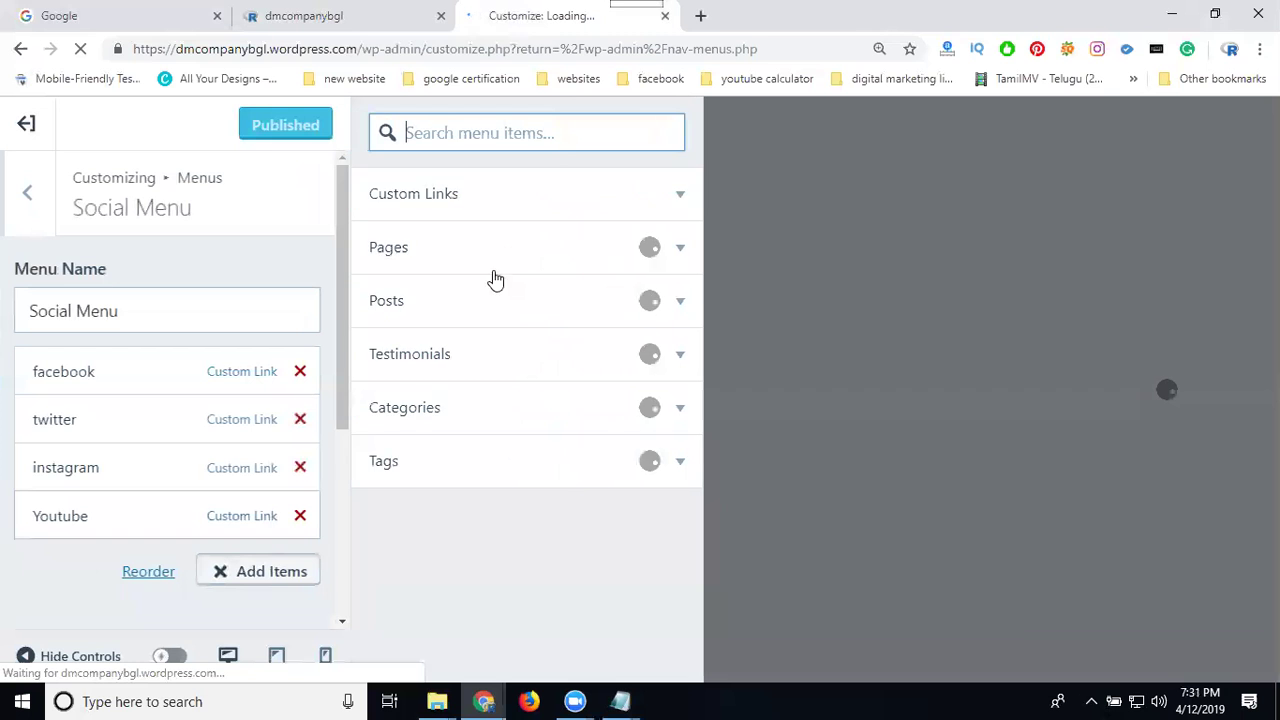
pyautogui.click(523, 203)
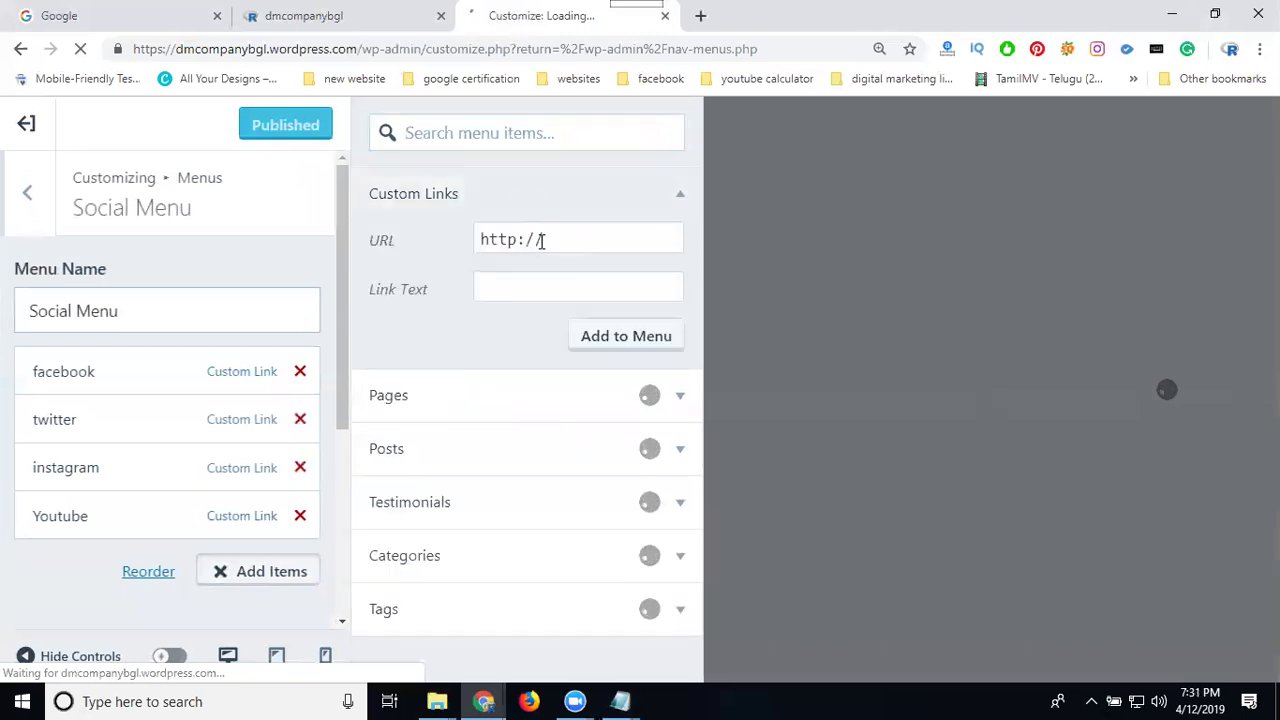